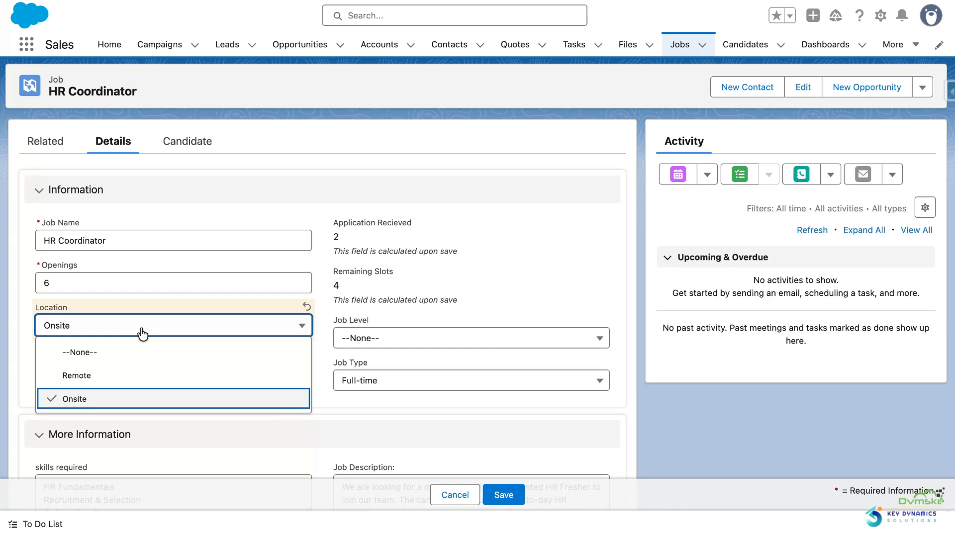
Step: Set the HR Coordinator job's Location to Remote and save the record with the Address left blank
{"action": "left_click", "coordinate": [131, 371]}
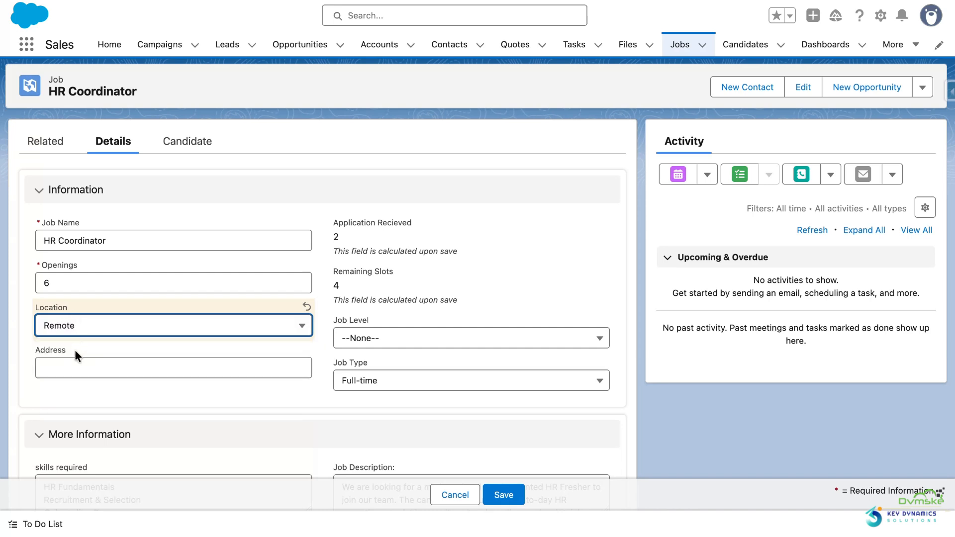
{"action": "left_click_drag", "start_coordinate": [75, 350], "coordinate": [48, 352]}
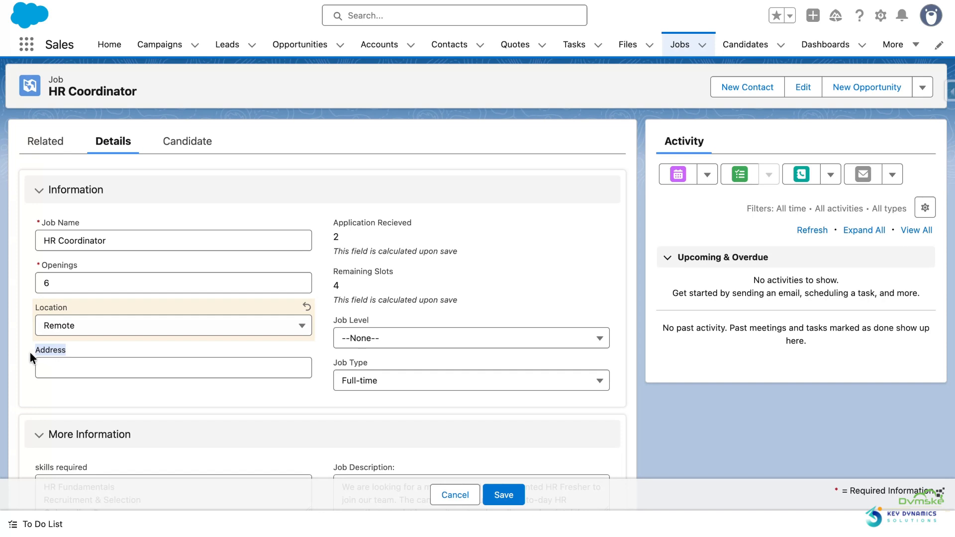
{"action": "left_click", "coordinate": [502, 495]}
Step: Set the HR Coordinator job's Location to Onsite and save the record with the Address left blank
{"action": "left_click", "coordinate": [305, 294]}
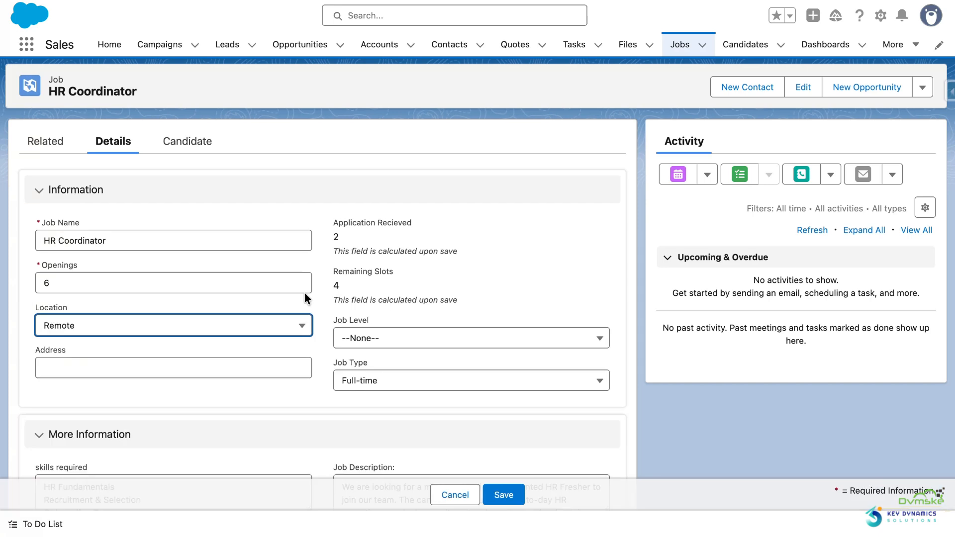
{"action": "left_click", "coordinate": [277, 334]}
{"action": "left_click", "coordinate": [230, 399]}
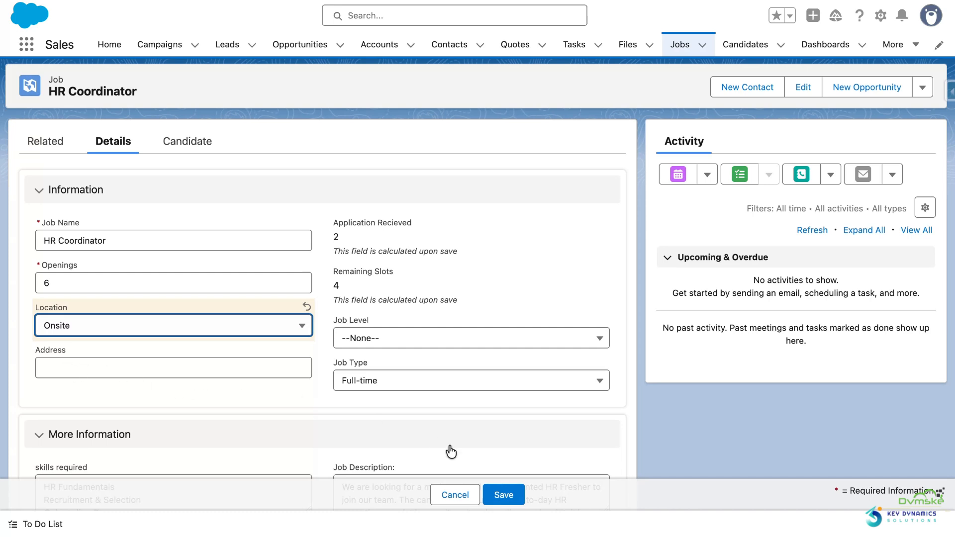
{"action": "left_click", "coordinate": [503, 495]}
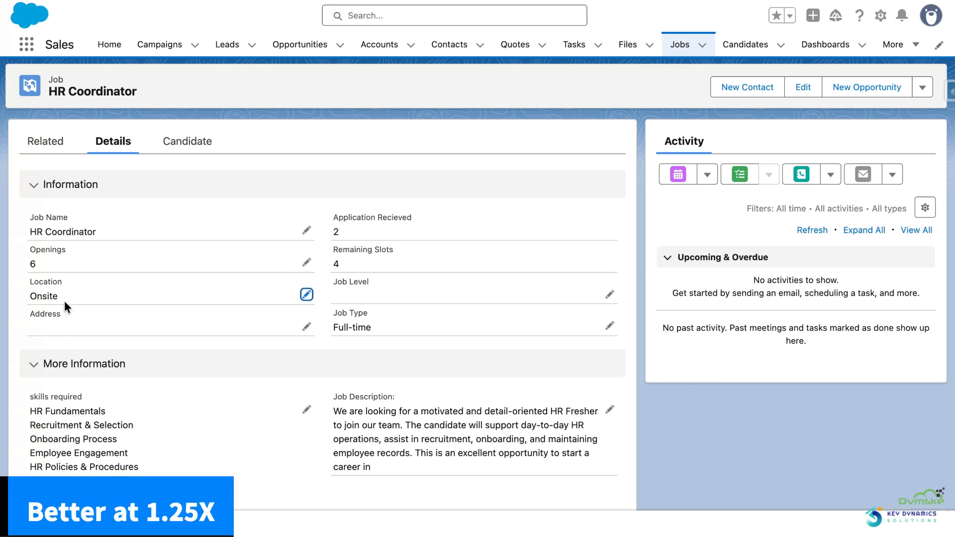
Step: Open the Job object's validation rules in Setup and start a new rule
{"action": "left_click", "coordinate": [880, 15]}
{"action": "left_click", "coordinate": [795, 239]}
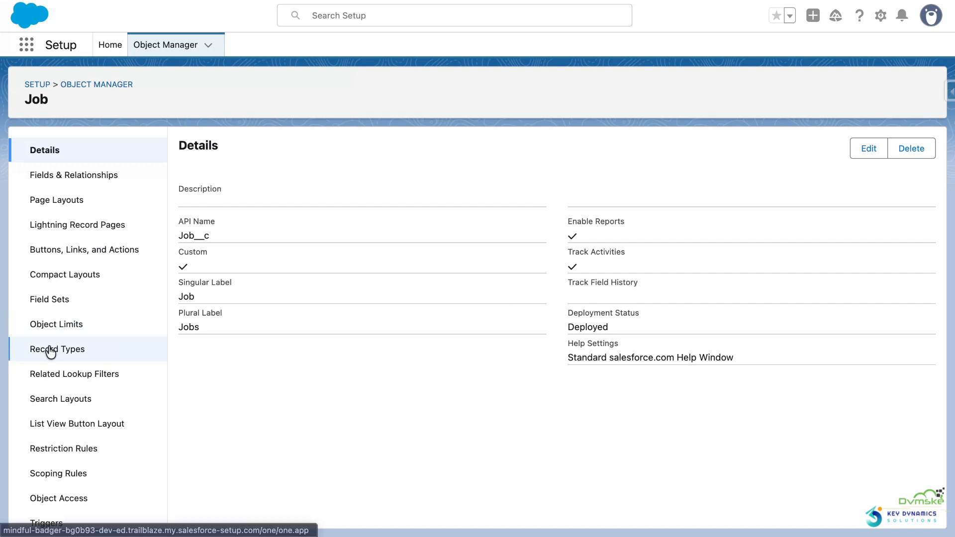
{"action": "scroll", "coordinate": [47, 349], "scroll_direction": "down", "scroll_amount": 3}
{"action": "scroll", "coordinate": [50, 353], "scroll_direction": "down", "scroll_amount": 1}
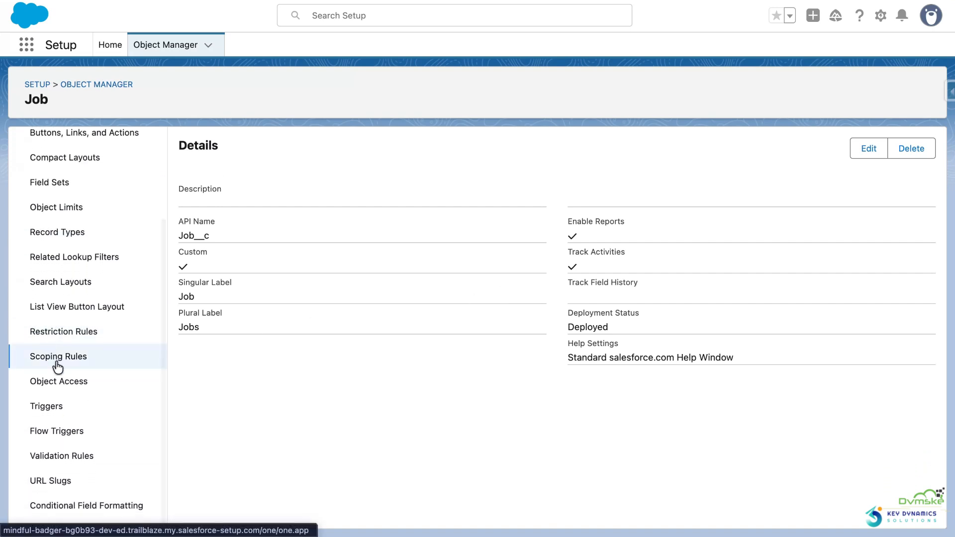
{"action": "left_click", "coordinate": [47, 456]}
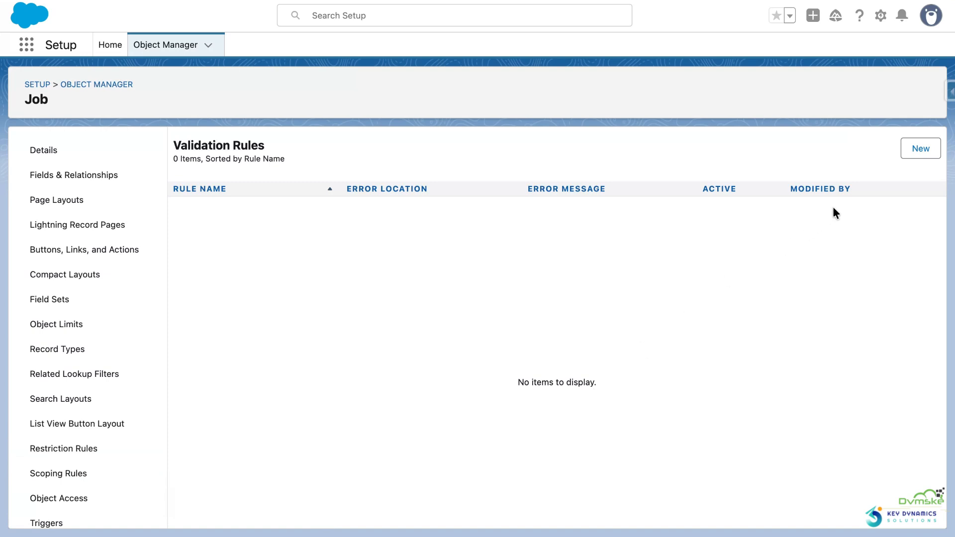
{"action": "left_click", "coordinate": [922, 151]}
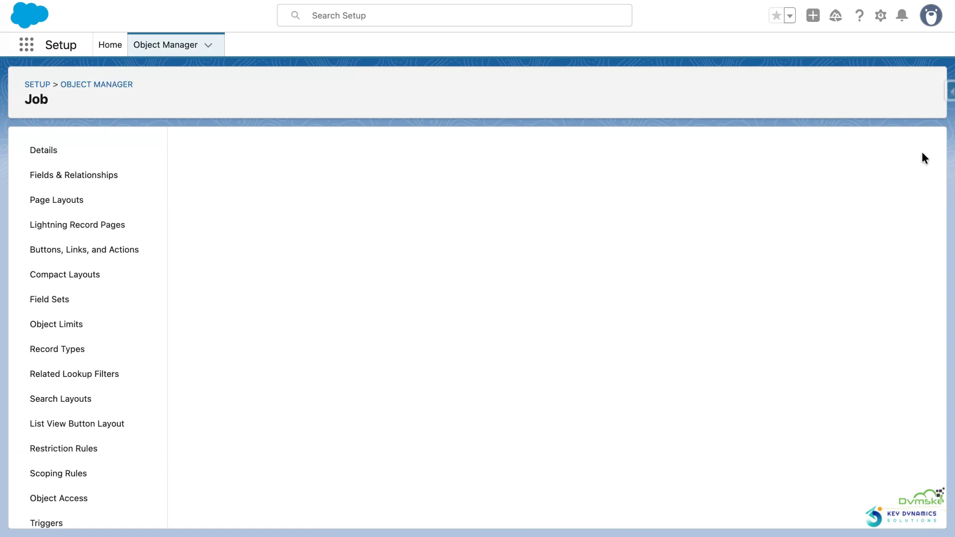
Step: Examine the new validation rule form, including the rule name, error condition formula and error message sections
{"action": "scroll", "coordinate": [760, 243], "scroll_direction": "down", "scroll_amount": 3}
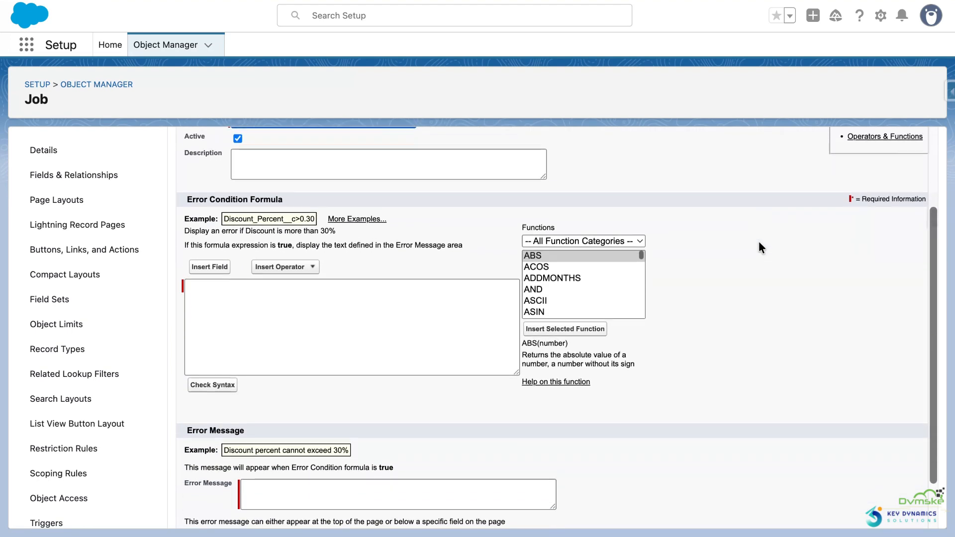
{"action": "scroll", "coordinate": [760, 241], "scroll_direction": "up", "scroll_amount": 3}
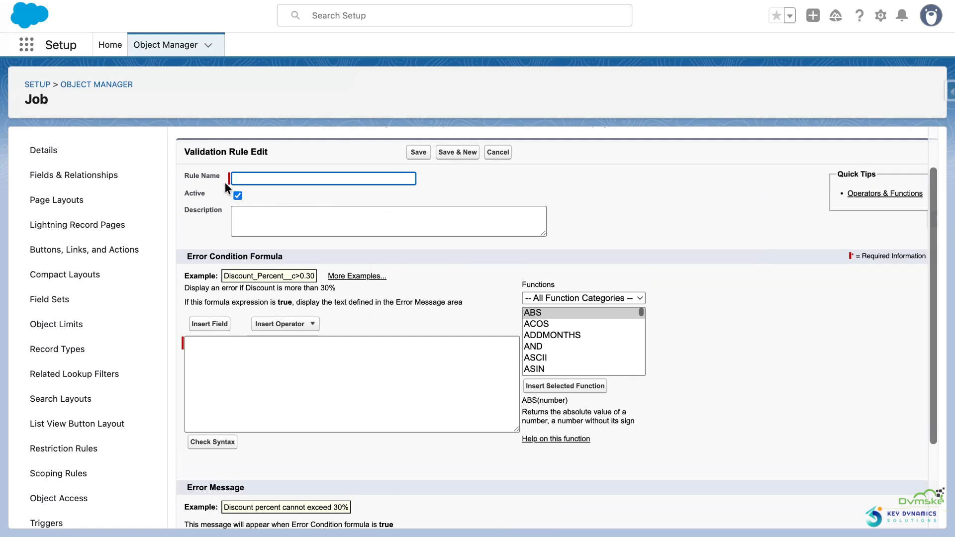
{"action": "left_click_drag", "start_coordinate": [225, 182], "coordinate": [177, 179]}
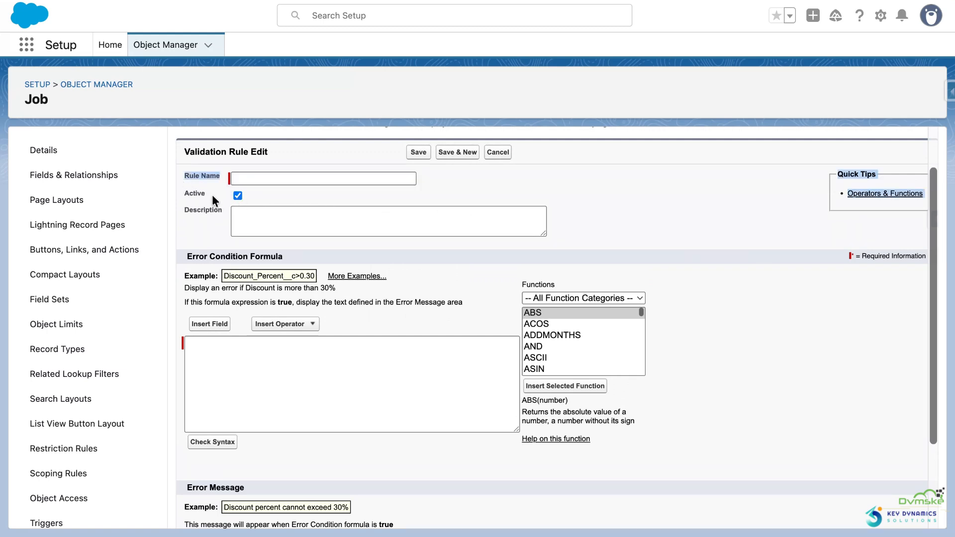
{"action": "scroll", "coordinate": [213, 196], "scroll_direction": "down", "scroll_amount": 1}
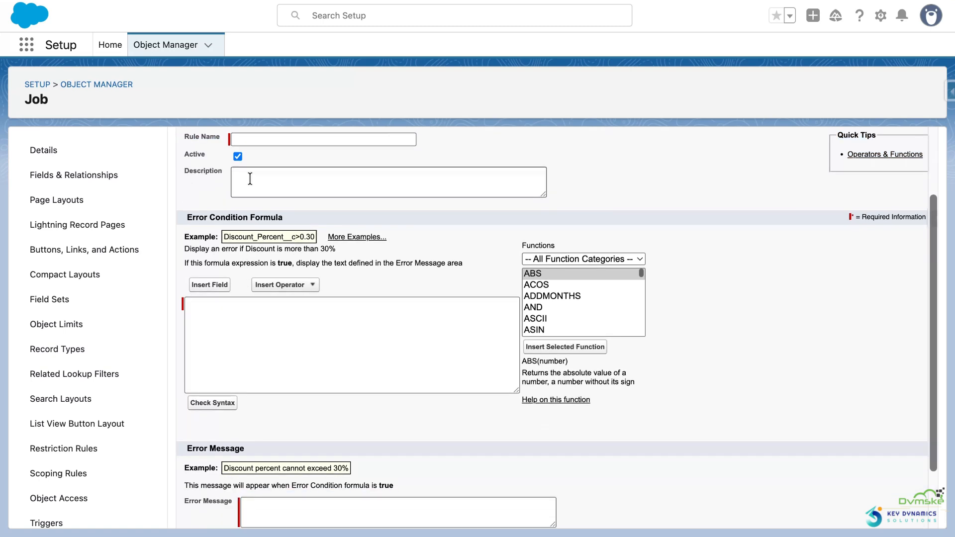
{"action": "left_click", "coordinate": [233, 301]}
{"action": "left_click", "coordinate": [191, 313]}
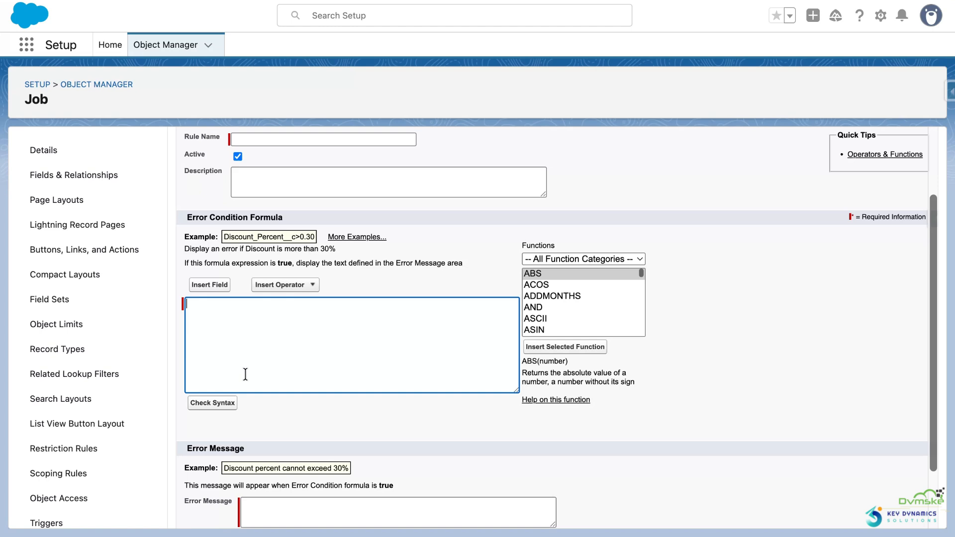
{"action": "scroll", "coordinate": [245, 373], "scroll_direction": "down", "scroll_amount": 2}
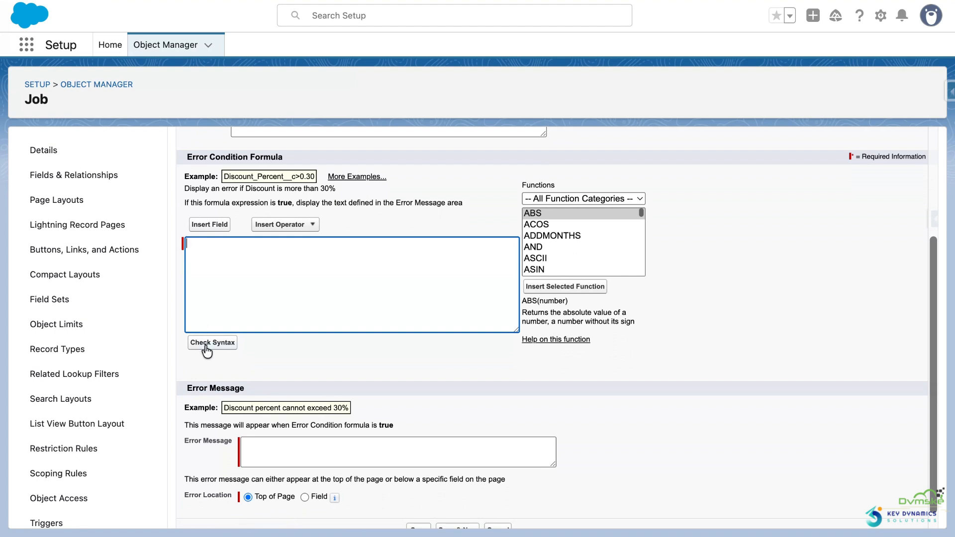
{"action": "scroll", "coordinate": [264, 359], "scroll_direction": "down", "scroll_amount": 1}
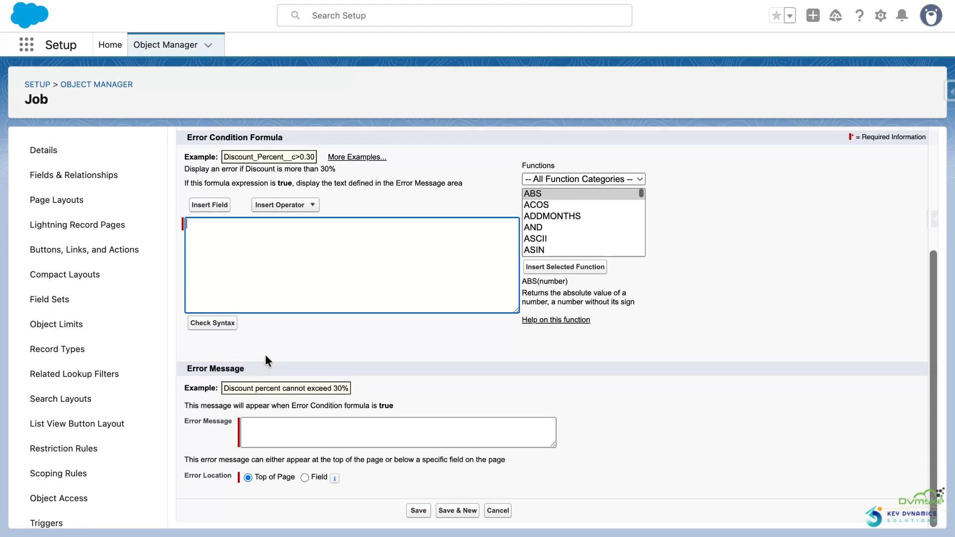
{"action": "left_click_drag", "start_coordinate": [180, 422], "coordinate": [230, 431]}
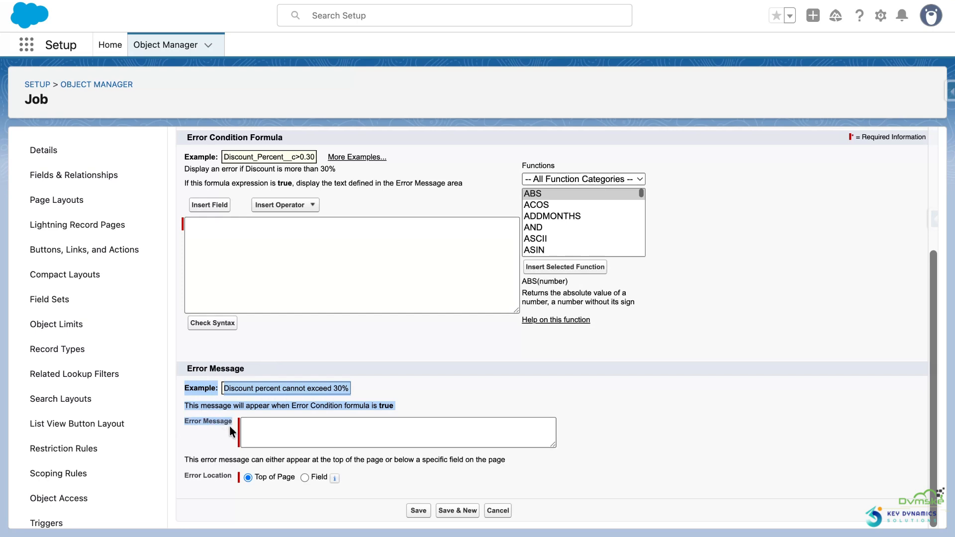
{"action": "left_click", "coordinate": [259, 432]}
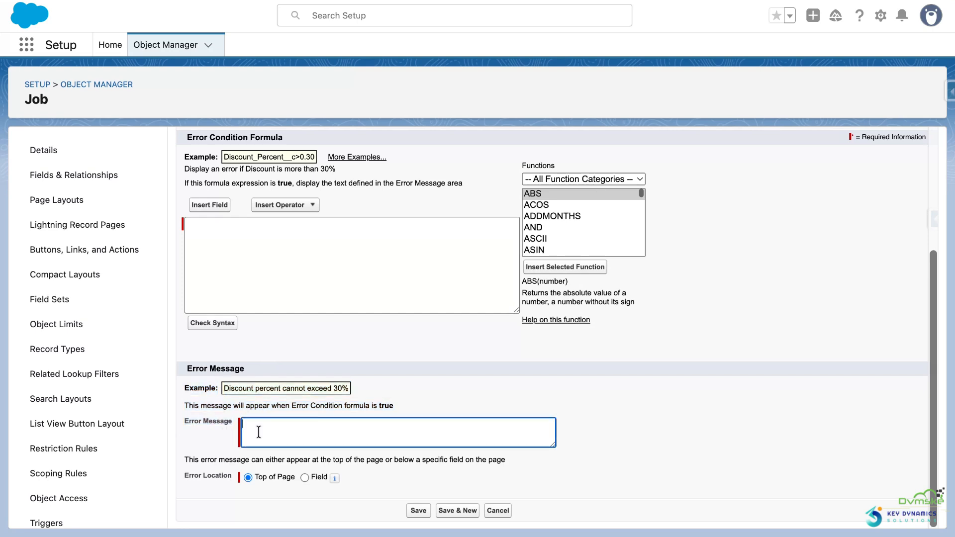
{"action": "left_click", "coordinate": [192, 228]}
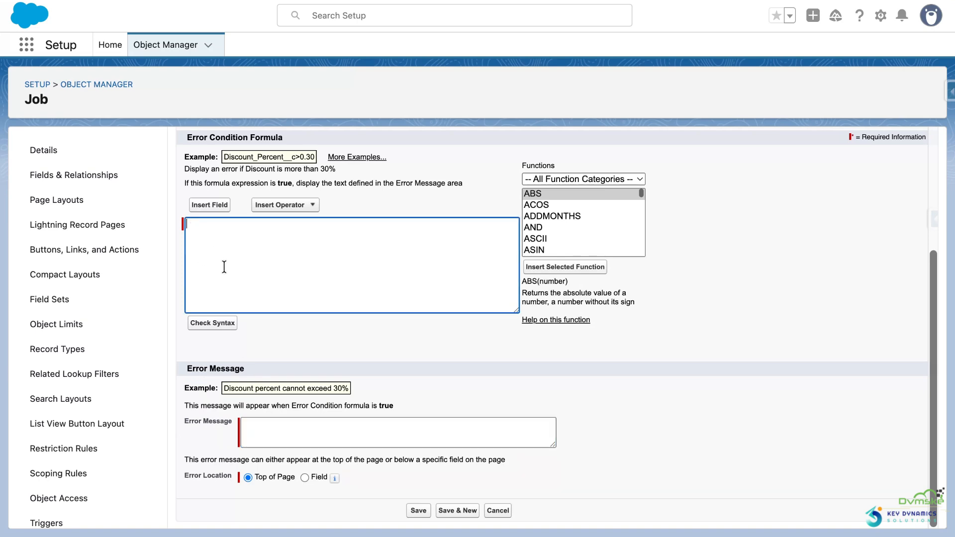
{"action": "left_click_drag", "start_coordinate": [185, 407], "coordinate": [352, 415]}
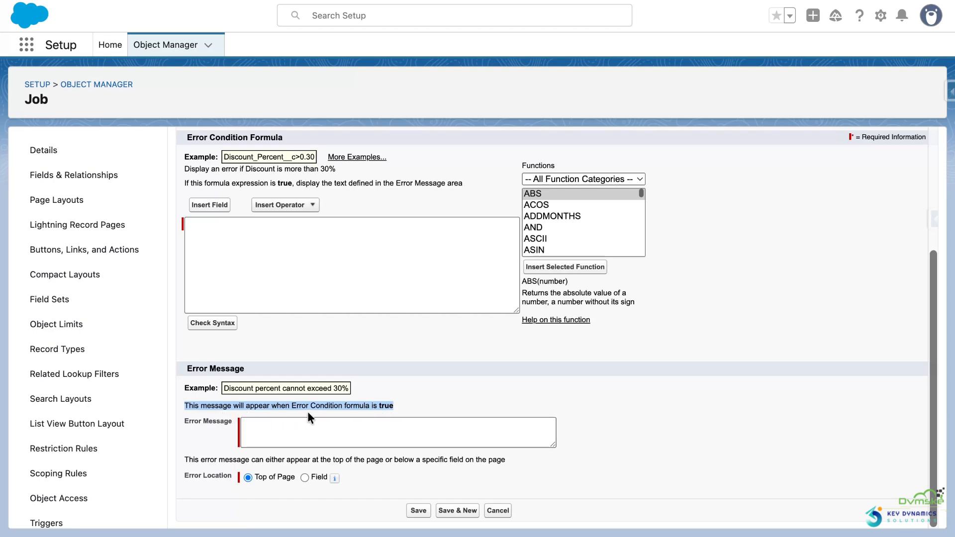
{"action": "left_click", "coordinate": [390, 380]}
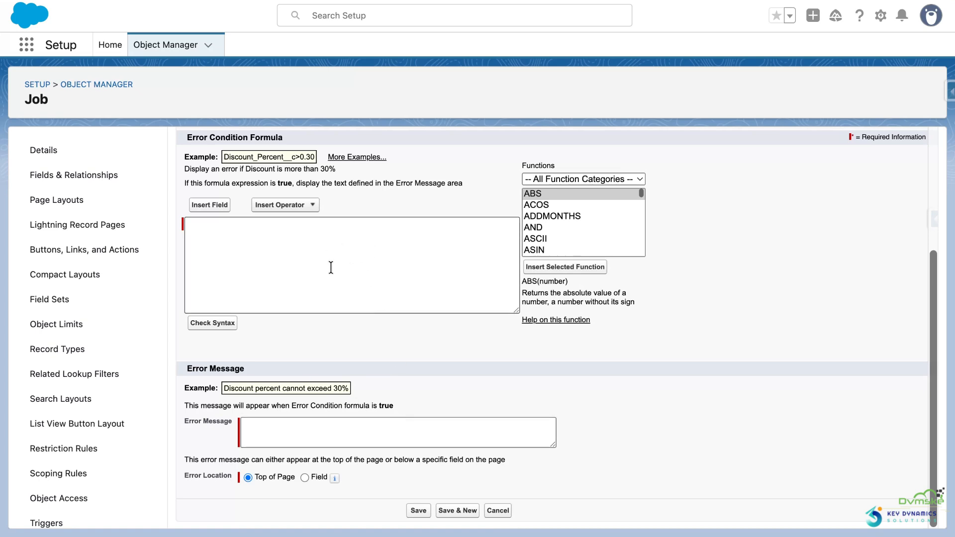
{"action": "left_click_drag", "start_coordinate": [234, 423], "coordinate": [173, 425]}
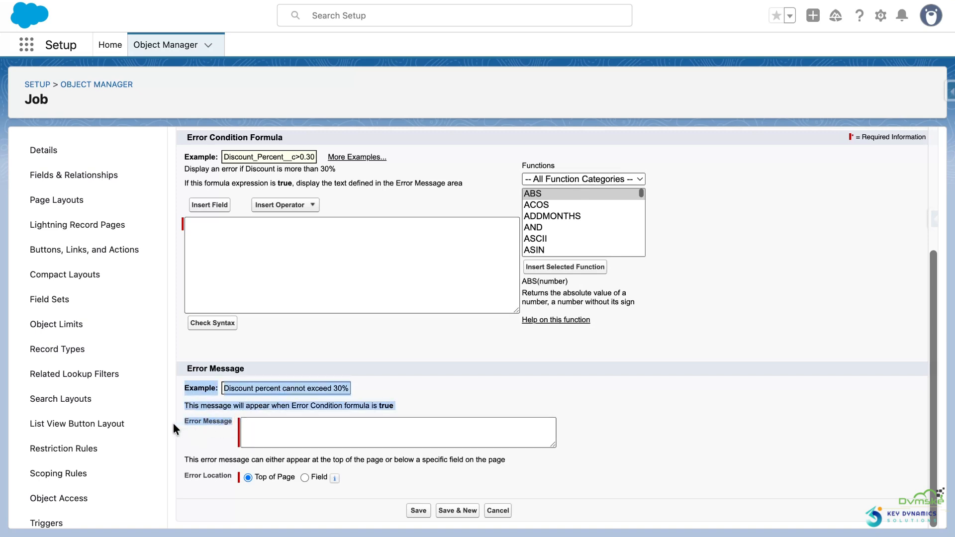
{"action": "left_click", "coordinate": [193, 440]}
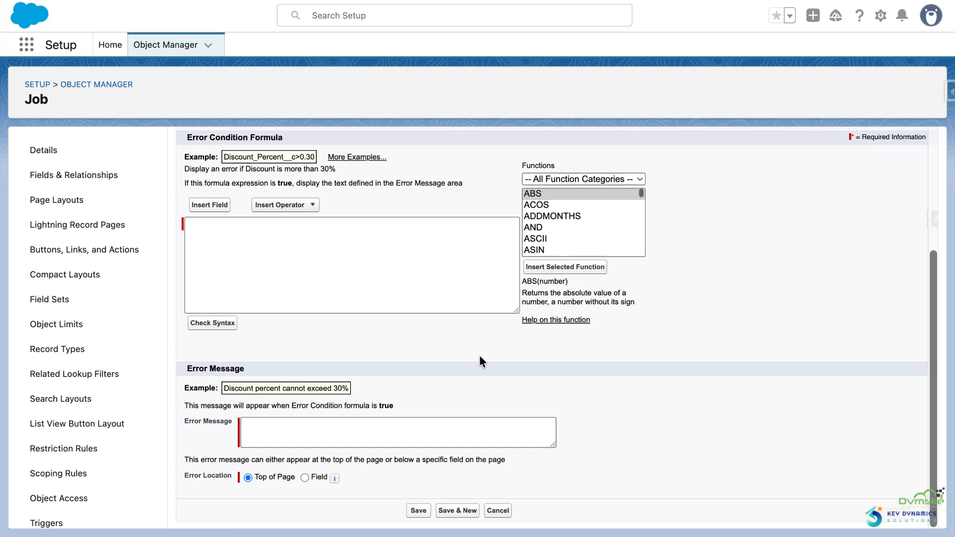
Step: Name the validation rule Address_Check
{"action": "scroll", "coordinate": [410, 311], "scroll_direction": "up", "scroll_amount": 2}
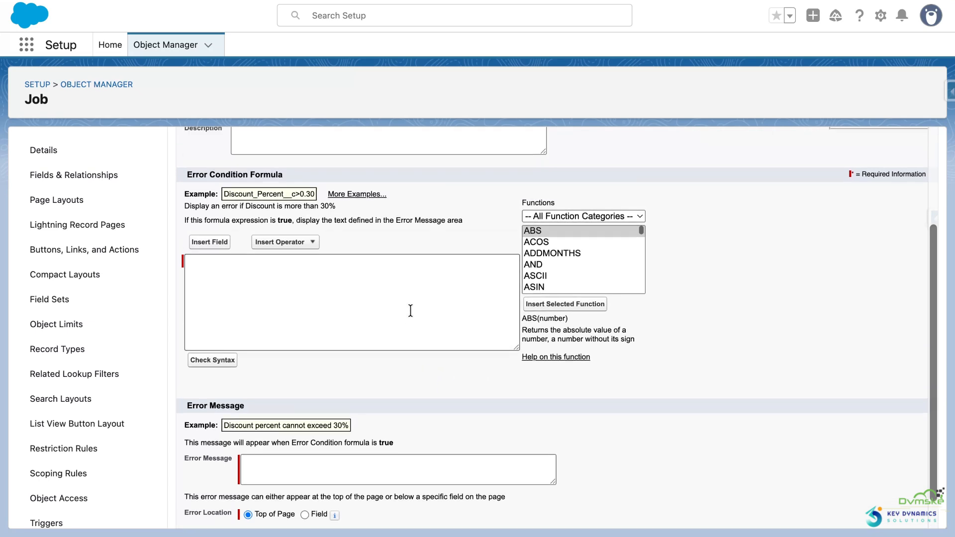
{"action": "scroll", "coordinate": [411, 310], "scroll_direction": "up", "scroll_amount": 3}
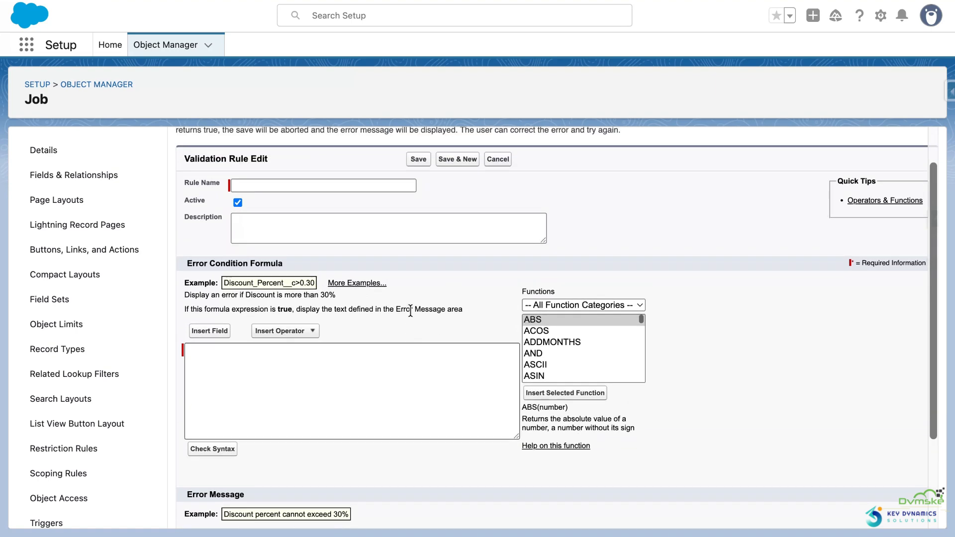
{"action": "left_click", "coordinate": [322, 186]}
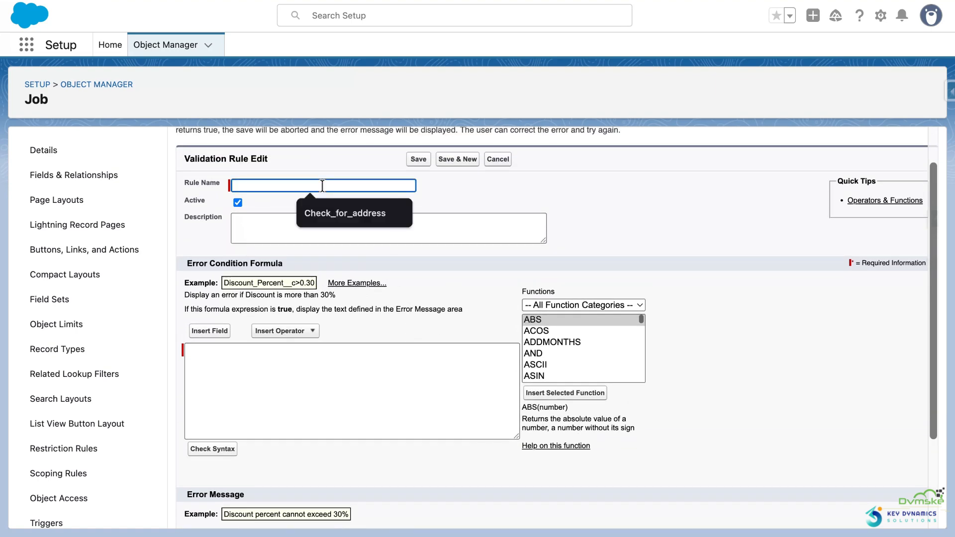
{"action": "type", "text": "Addr"}
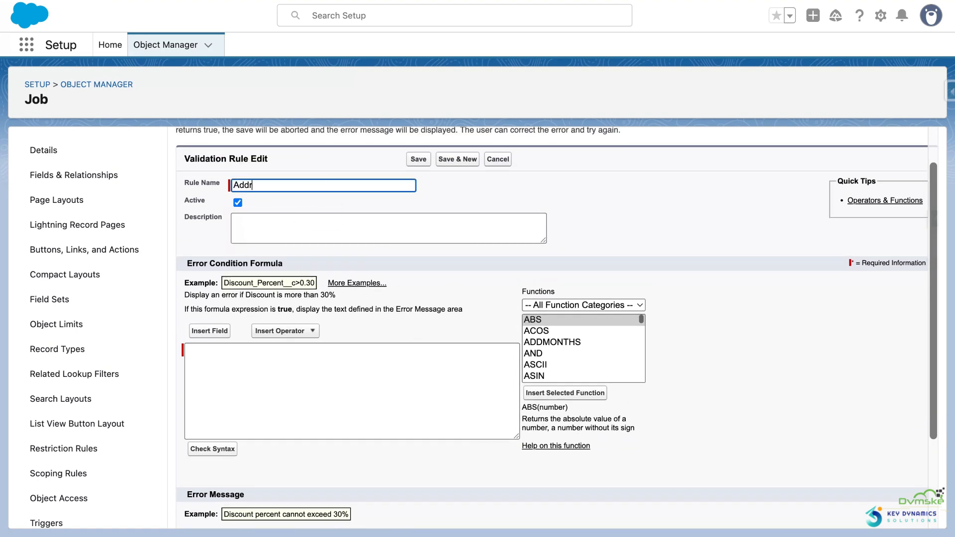
{"action": "type", "text": "ess Check"}
{"action": "left_click", "coordinate": [449, 201]}
Step: Insert the ISPICKVAL function into the rule's error condition formula and select its text_literal argument
{"action": "left_click", "coordinate": [374, 369]}
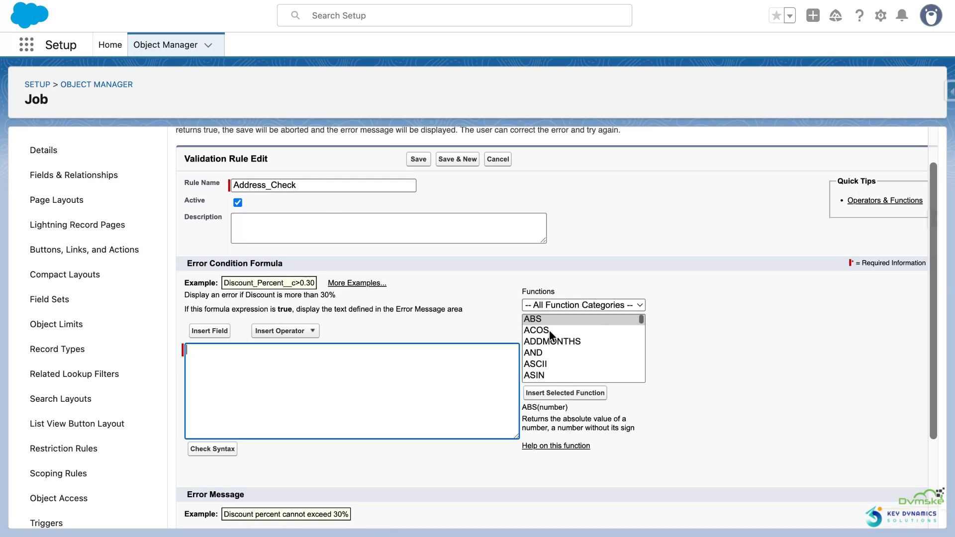
{"action": "scroll", "coordinate": [550, 334], "scroll_direction": "down", "scroll_amount": 3}
{"action": "scroll", "coordinate": [549, 336], "scroll_direction": "down", "scroll_amount": 3}
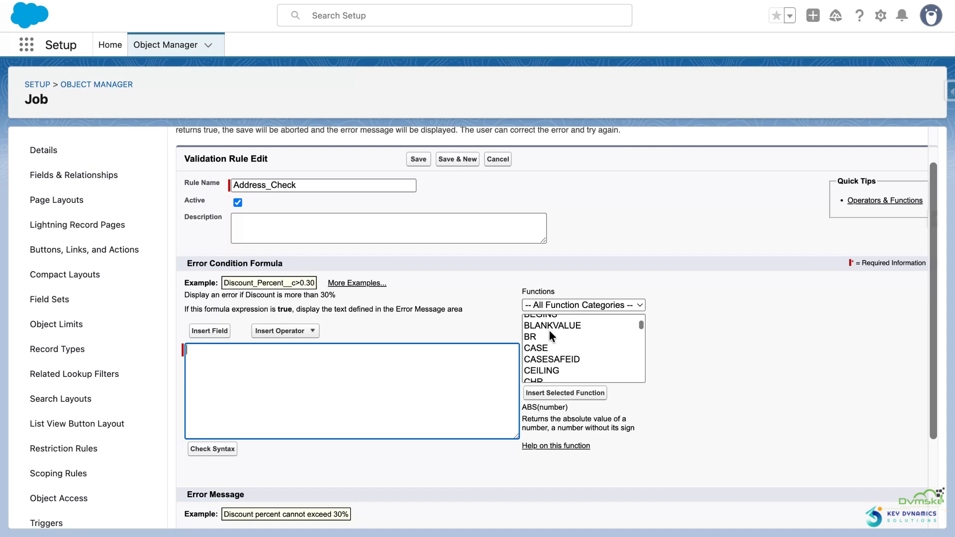
{"action": "scroll", "coordinate": [562, 347], "scroll_direction": "down", "scroll_amount": 5}
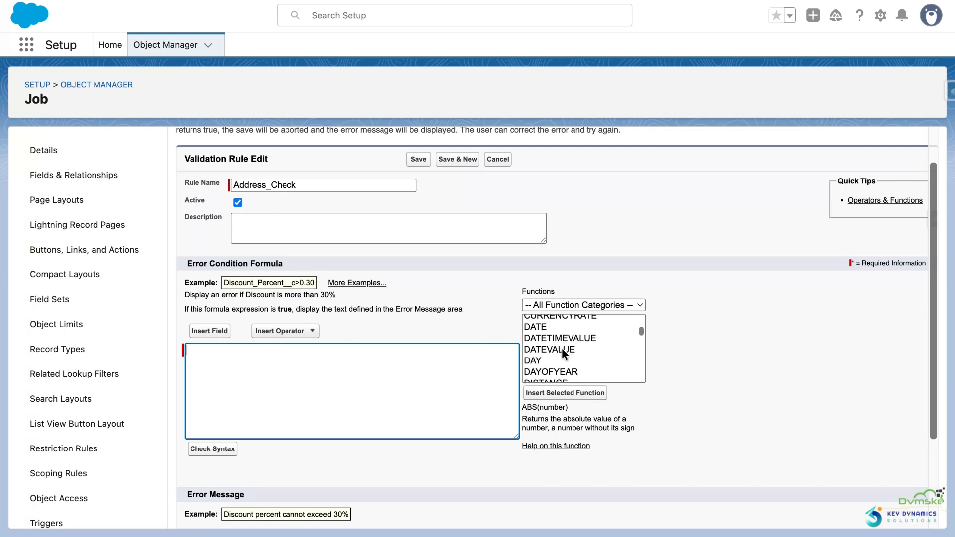
{"action": "scroll", "coordinate": [562, 348], "scroll_direction": "down", "scroll_amount": 10}
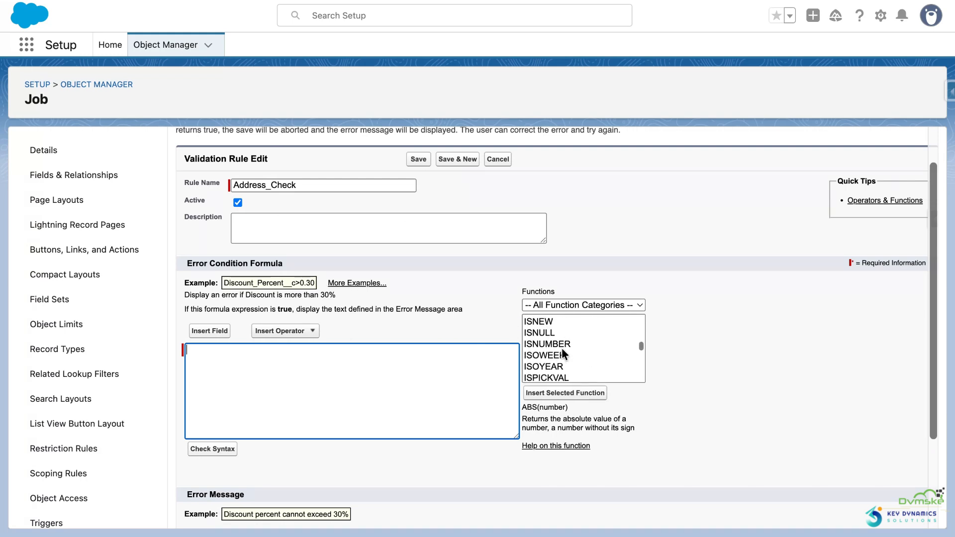
{"action": "scroll", "coordinate": [562, 351], "scroll_direction": "down", "scroll_amount": 1}
{"action": "scroll", "coordinate": [562, 351], "scroll_direction": "up", "scroll_amount": 2}
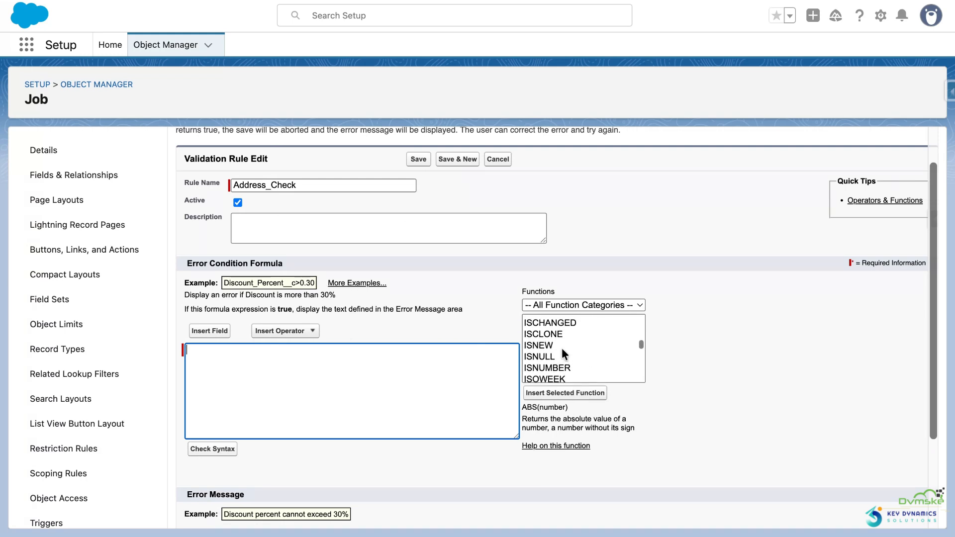
{"action": "scroll", "coordinate": [562, 347], "scroll_direction": "down", "scroll_amount": 1}
{"action": "left_click", "coordinate": [541, 365]}
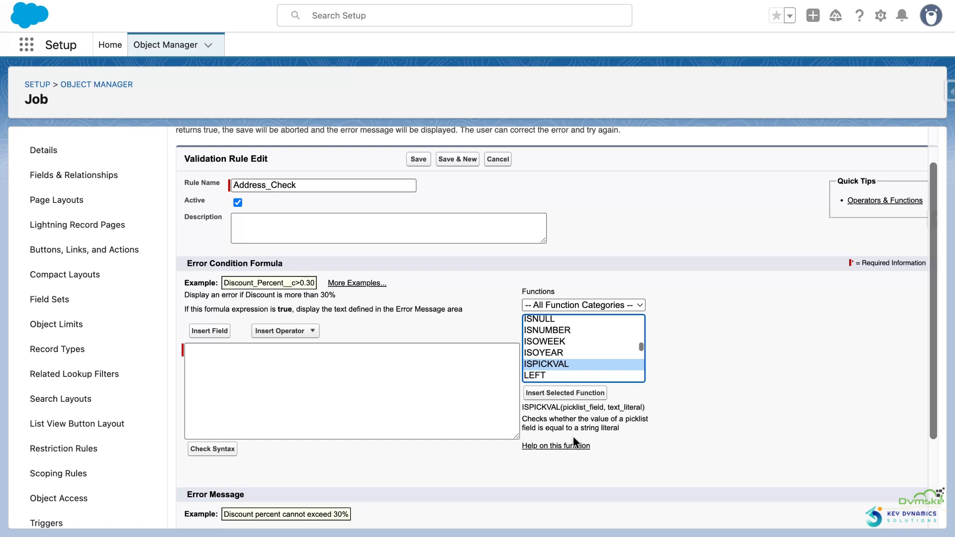
{"action": "left_click", "coordinate": [544, 397]}
{"action": "left_click", "coordinate": [257, 352]}
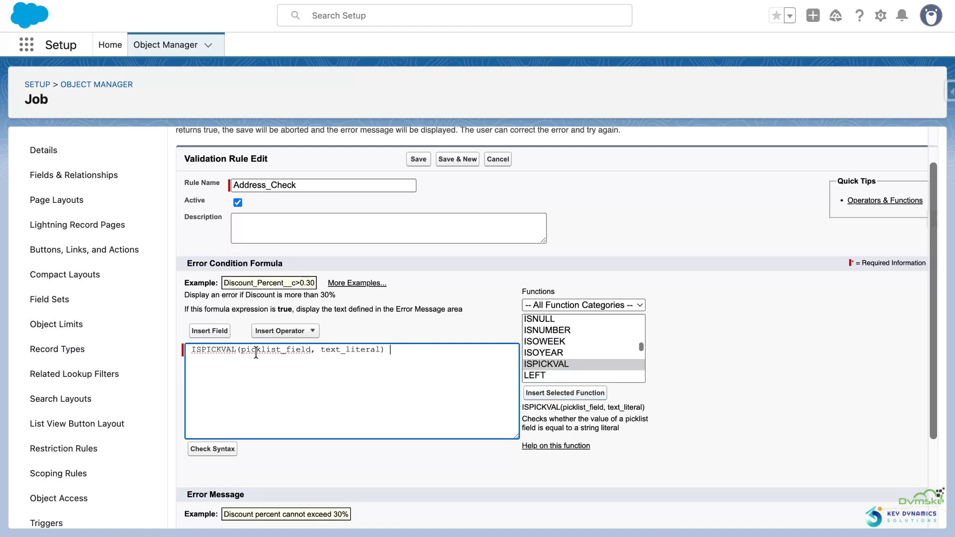
{"action": "left_click_drag", "start_coordinate": [321, 351], "coordinate": [379, 354]}
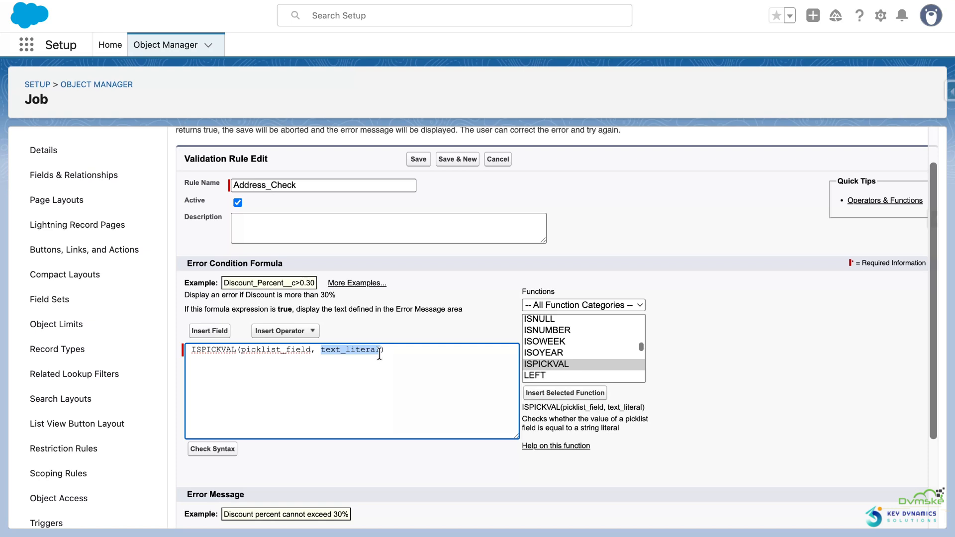
Step: Replace the picklist_field argument of ISPICKVAL with the Job object's Location field
{"action": "left_click", "coordinate": [308, 350]}
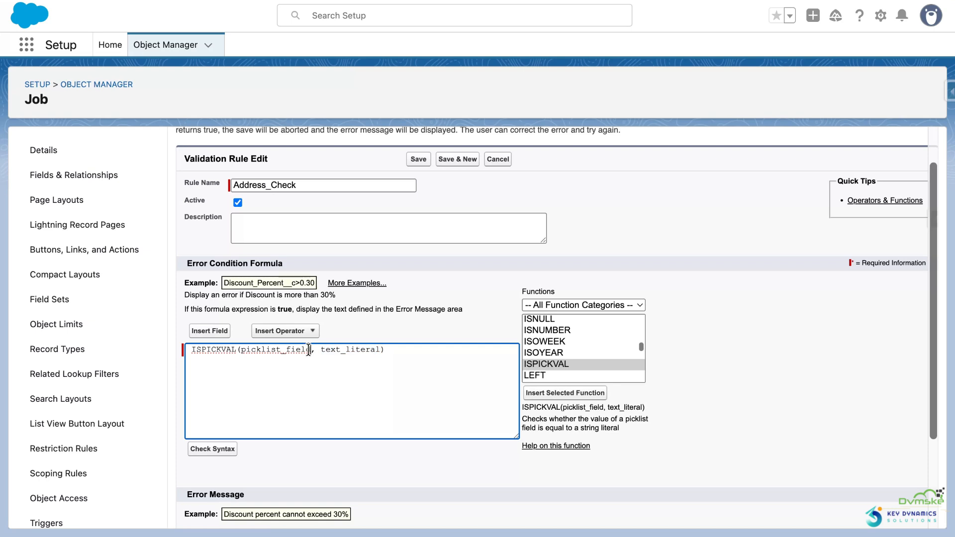
{"action": "double_click", "coordinate": [308, 350]}
{"action": "key", "text": "BackSpace"}
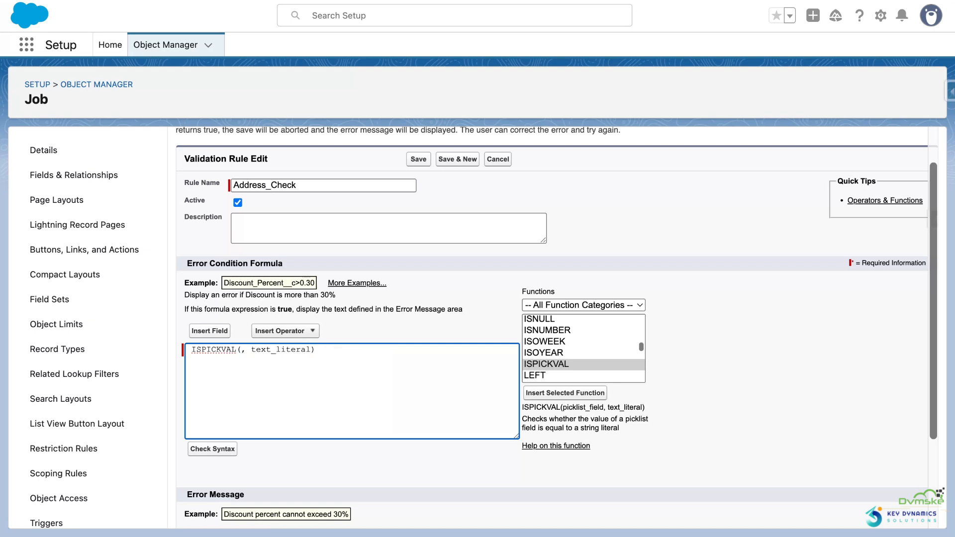
{"action": "left_click", "coordinate": [217, 339]}
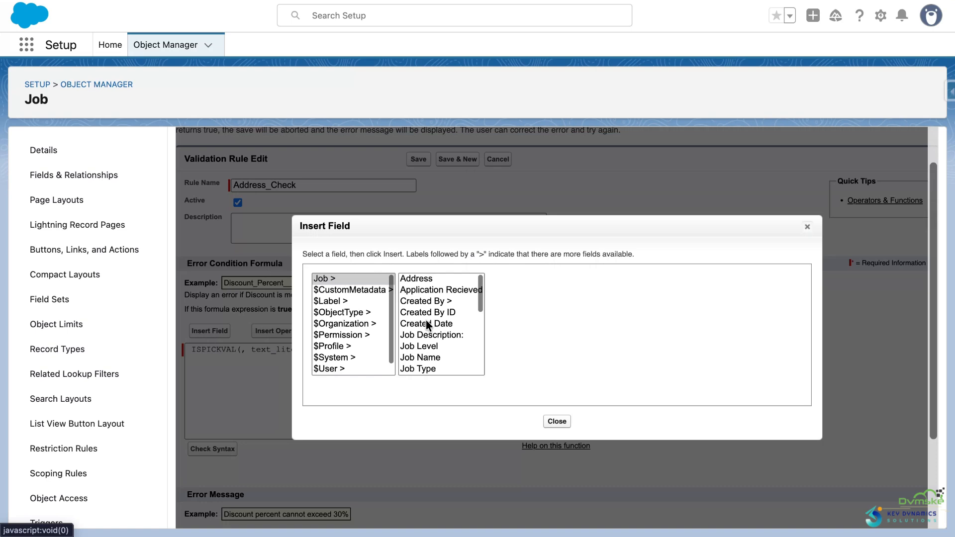
{"action": "scroll", "coordinate": [427, 324], "scroll_direction": "down", "scroll_amount": 5}
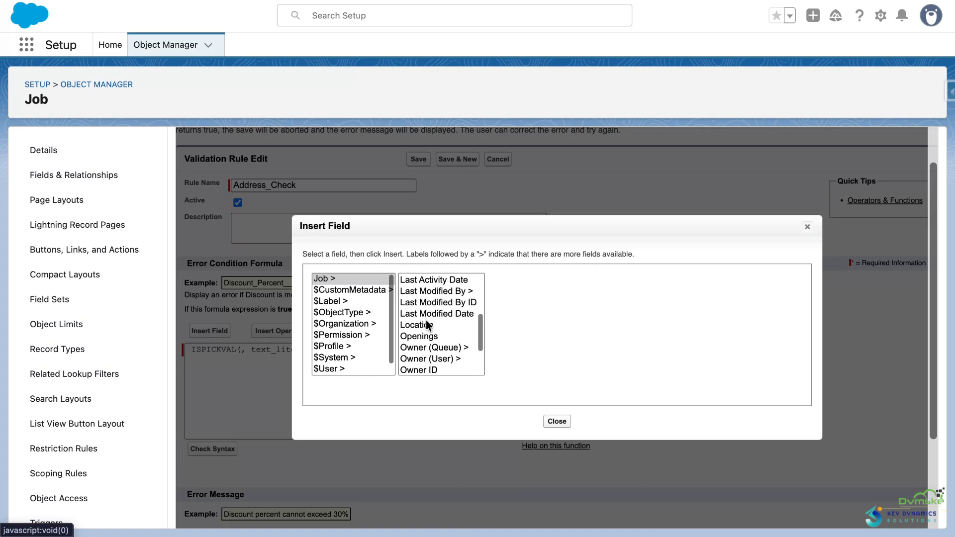
{"action": "left_click", "coordinate": [431, 324]}
{"action": "left_click", "coordinate": [526, 354]}
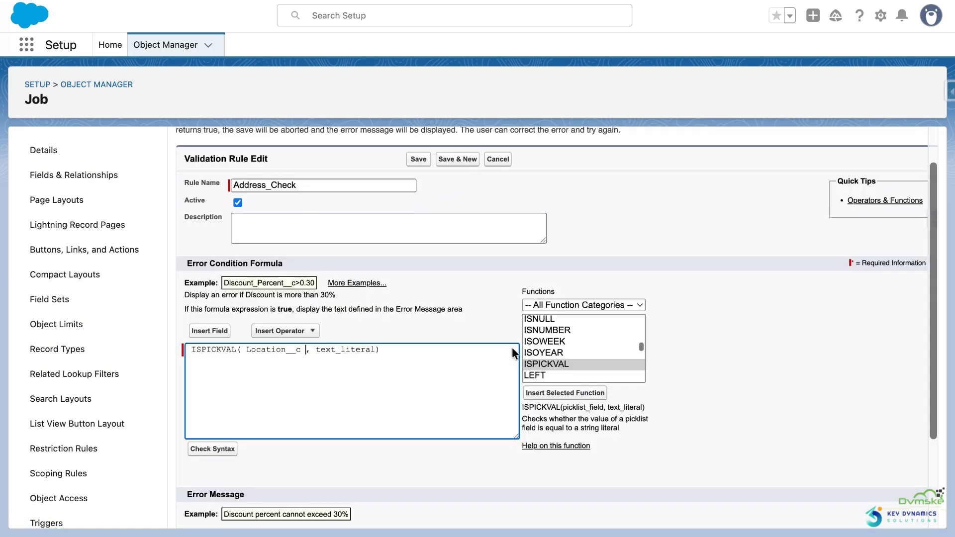
Step: Replace the text_literal argument of ISPICKVAL with the quoted picklist value 'Onsite'
{"action": "left_click_drag", "start_coordinate": [315, 354], "coordinate": [373, 353]}
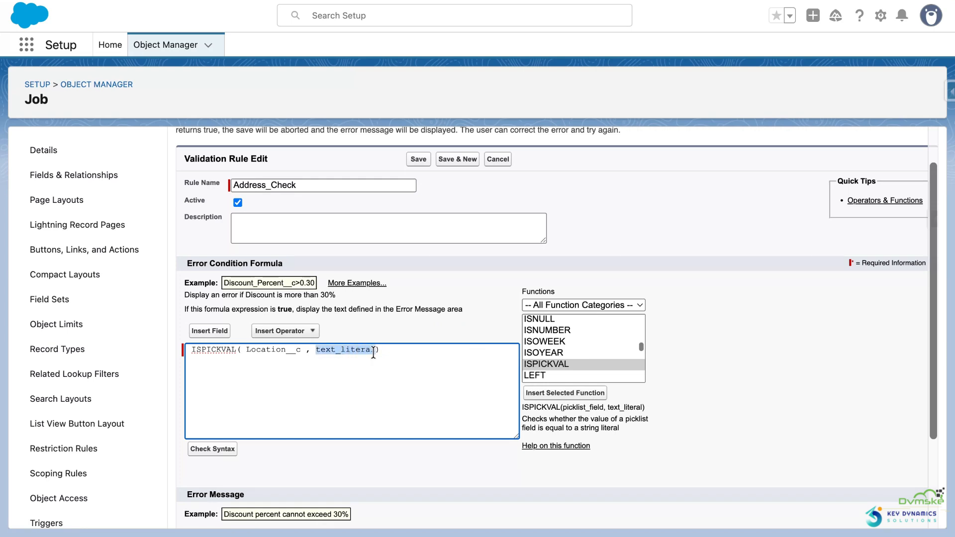
{"action": "type", "text": "Onsite"}
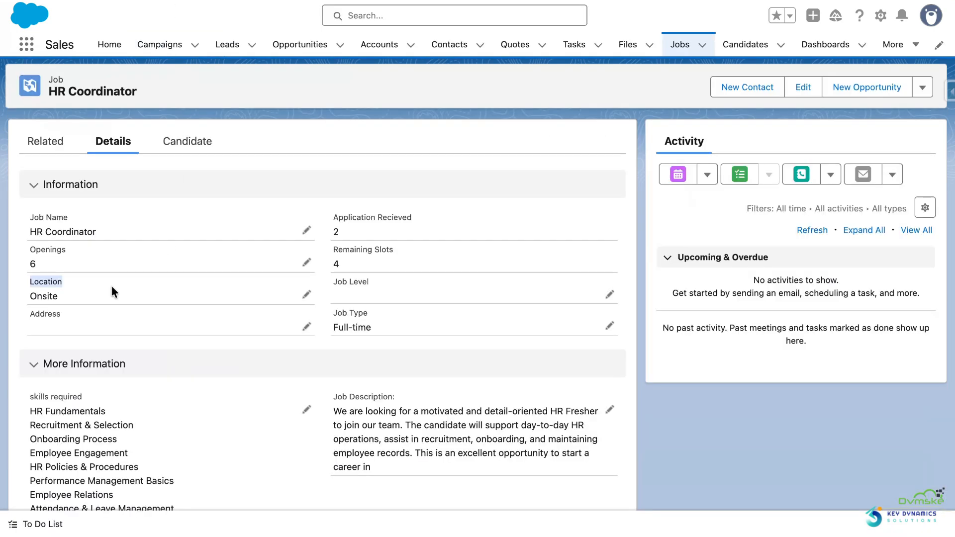
{"action": "left_click_drag", "start_coordinate": [88, 300], "coordinate": [29, 299]}
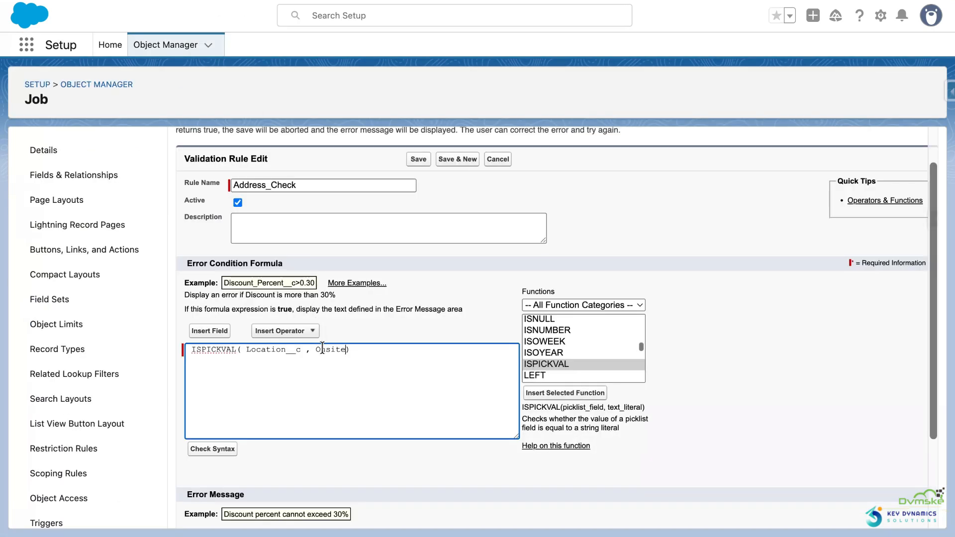
{"action": "key", "text": "Left"}
{"action": "type", "text": "'"}
{"action": "key", "text": "alt+shift+Right"}
{"action": "key", "text": "Right"}
Step: Append the && operator and the ISBLANK function after the ISPICKVAL condition
{"action": "left_click", "coordinate": [372, 350]}
{"action": "type", "text": "&&"}
{"action": "scroll", "coordinate": [566, 354], "scroll_direction": "up", "scroll_amount": 5}
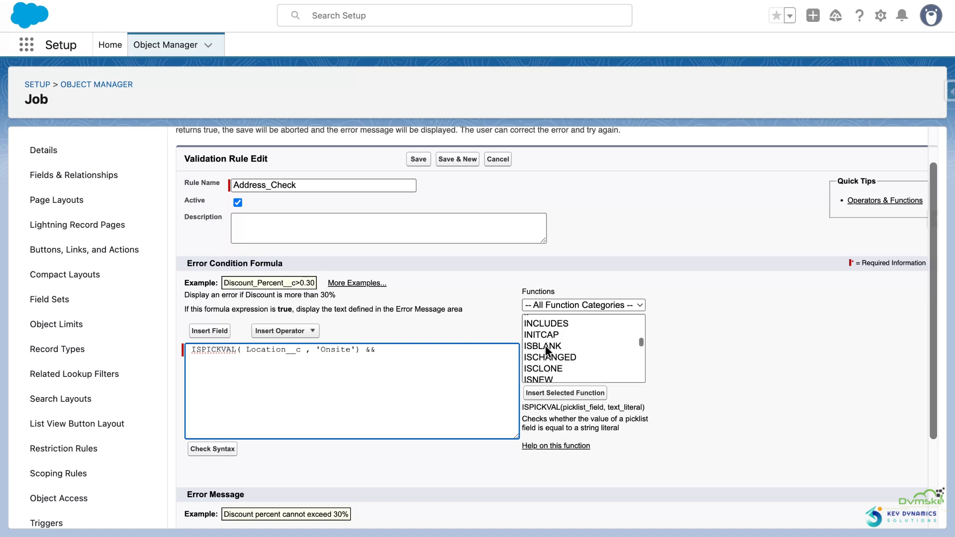
{"action": "left_click", "coordinate": [546, 350]}
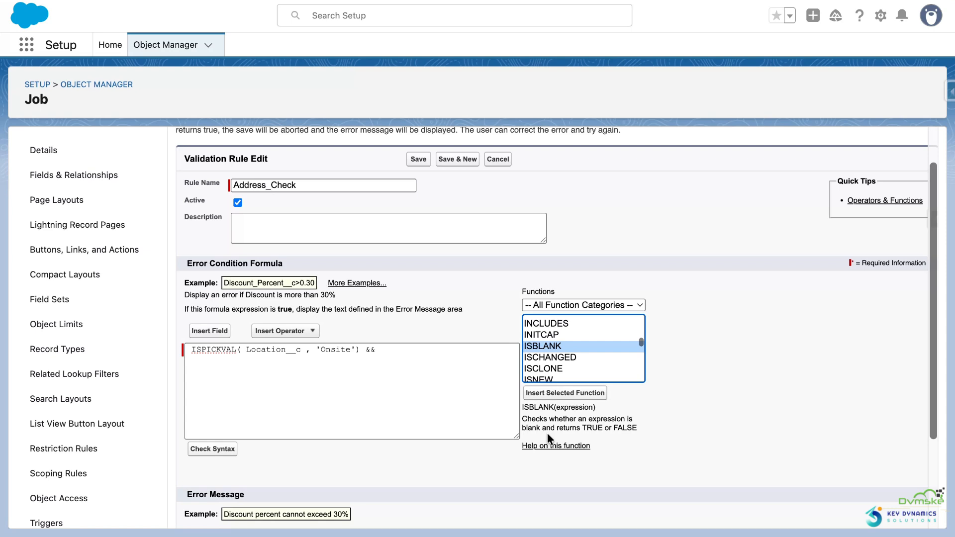
{"action": "left_click", "coordinate": [552, 394]}
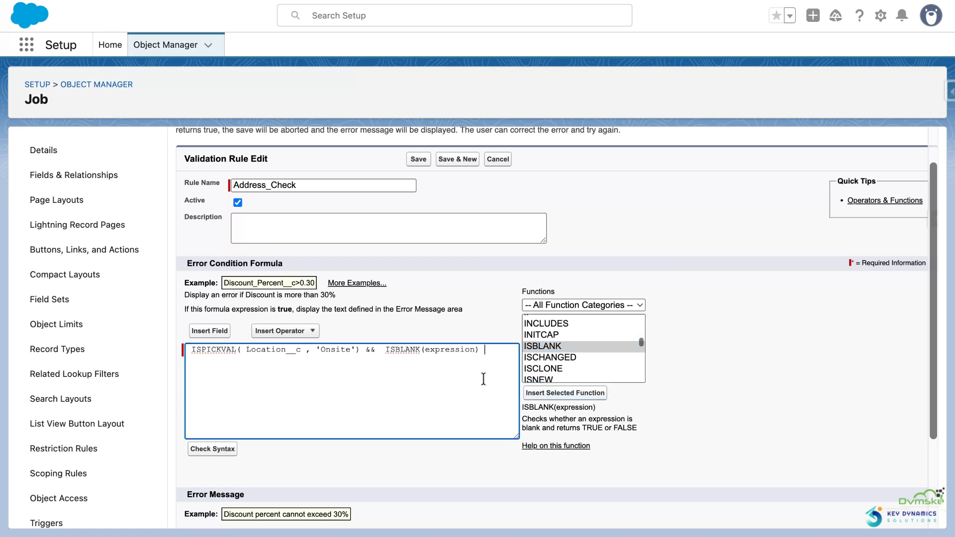
Step: Replace the expression argument of ISBLANK with the Job object's Address field and review the complete formula
{"action": "double_click", "coordinate": [449, 349]}
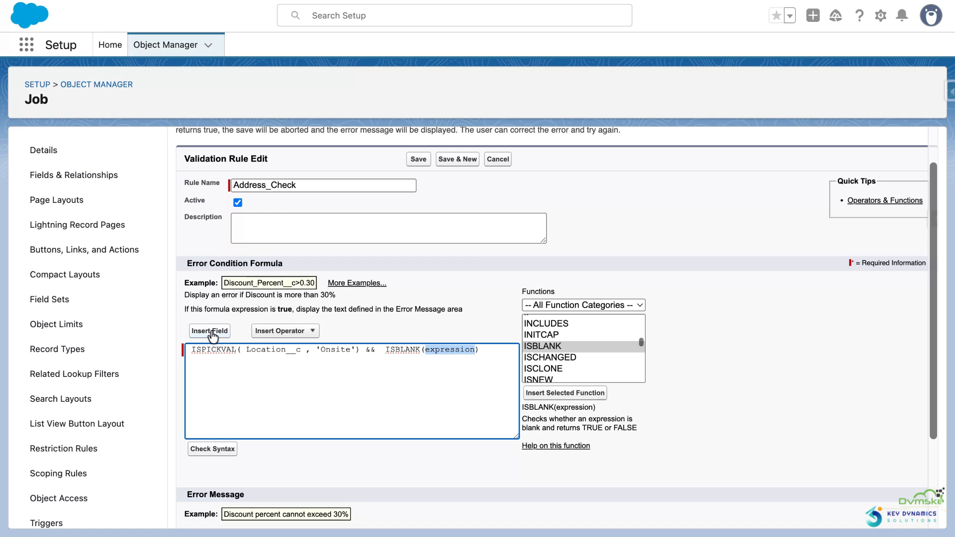
{"action": "left_click", "coordinate": [210, 331]}
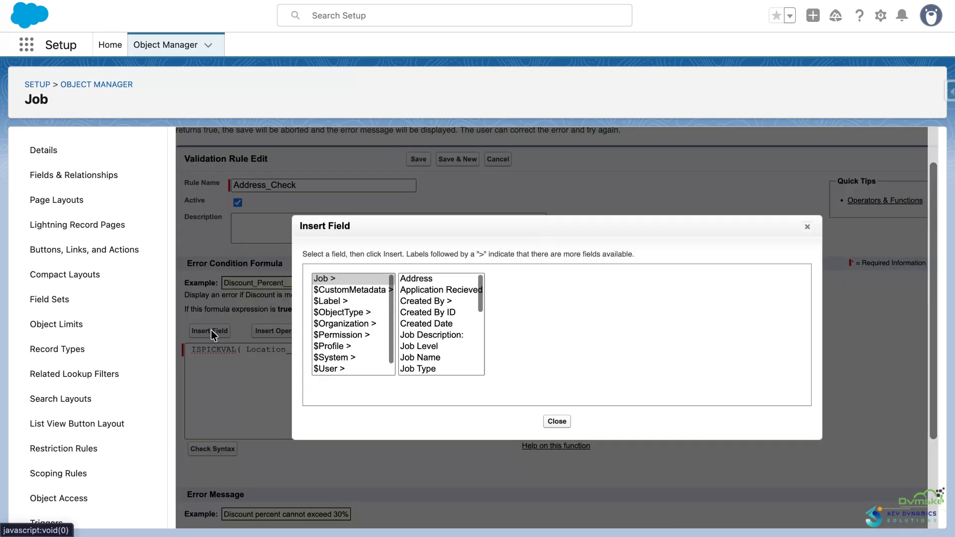
{"action": "left_click", "coordinate": [409, 280]}
{"action": "left_click", "coordinate": [529, 350]}
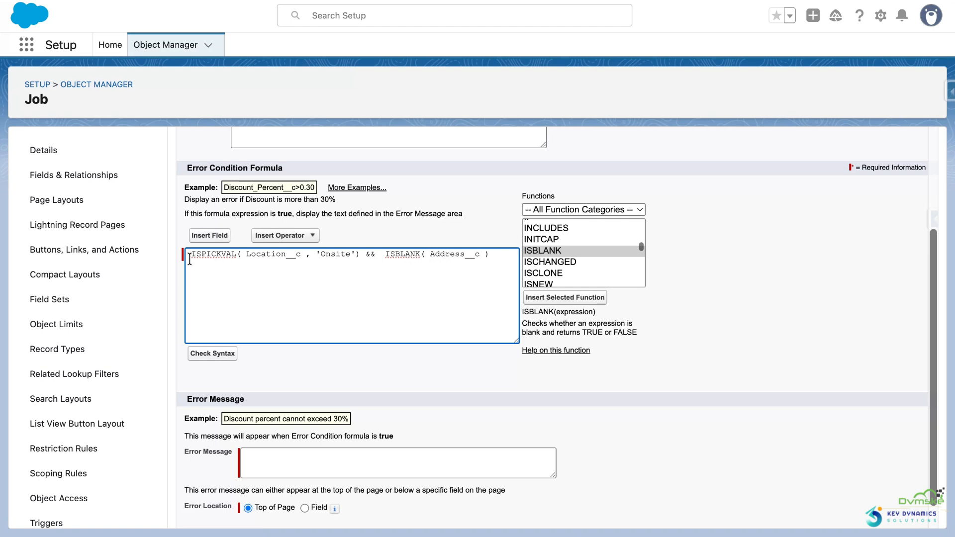
{"action": "left_click_drag", "start_coordinate": [188, 255], "coordinate": [453, 264]}
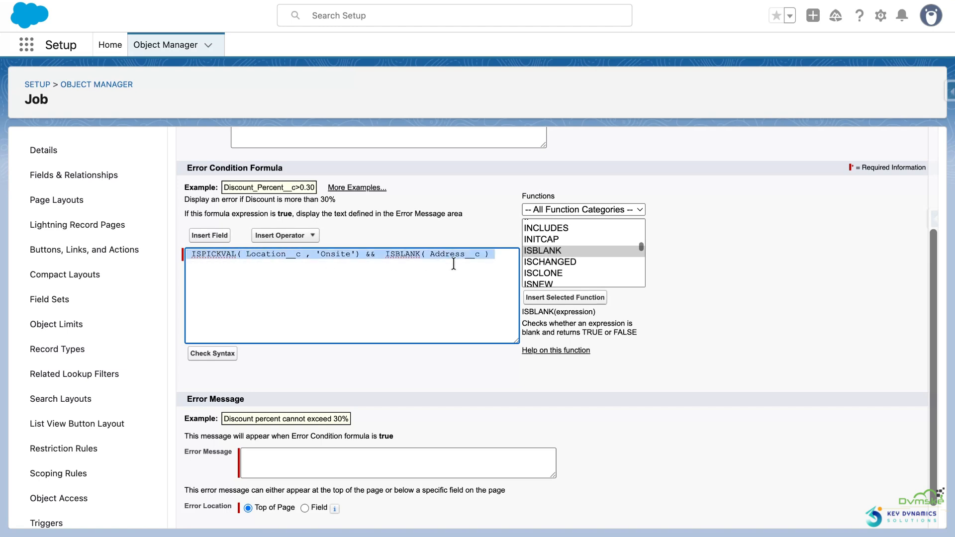
Step: Set the error message to "Please enter your address" and its location to the Address field
{"action": "left_click", "coordinate": [300, 466]}
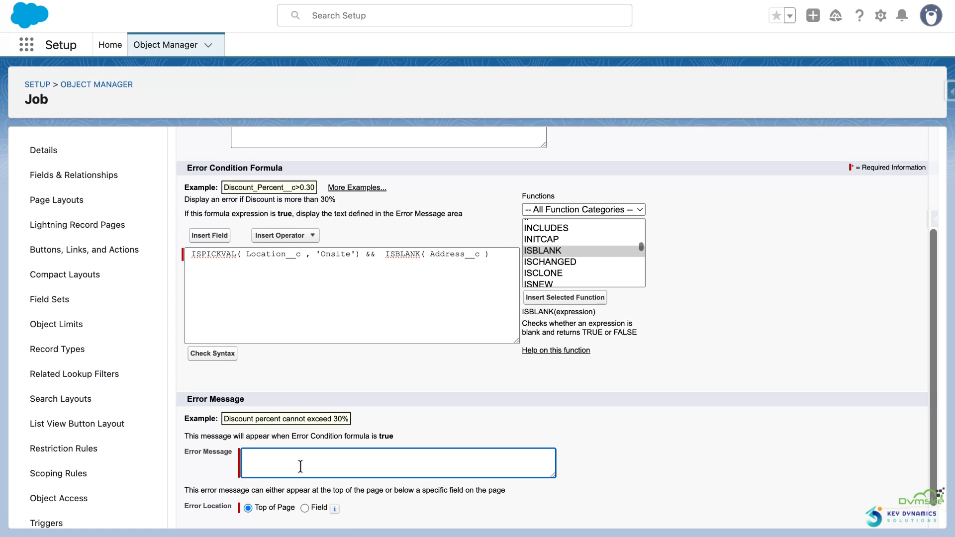
{"action": "type", "text": "Please enter your address"}
{"action": "scroll", "coordinate": [303, 478], "scroll_direction": "down", "scroll_amount": 1}
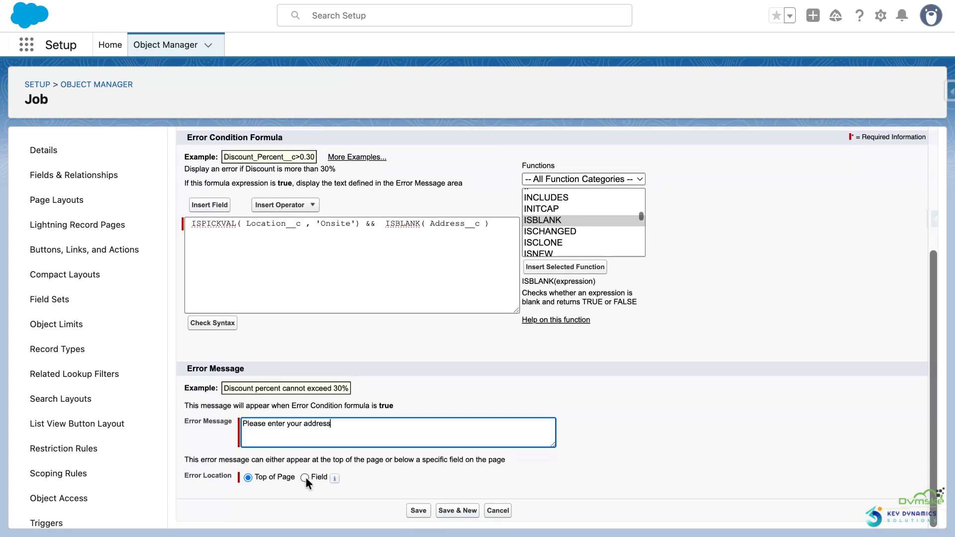
{"action": "left_click", "coordinate": [304, 477]}
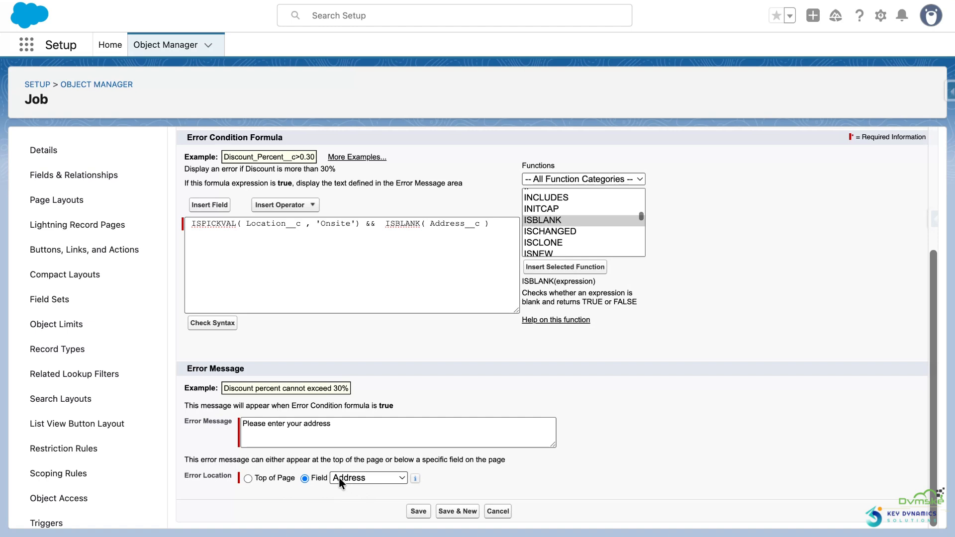
Step: Check the formula's syntax and save the Address_Check validation rule
{"action": "left_click", "coordinate": [209, 329]}
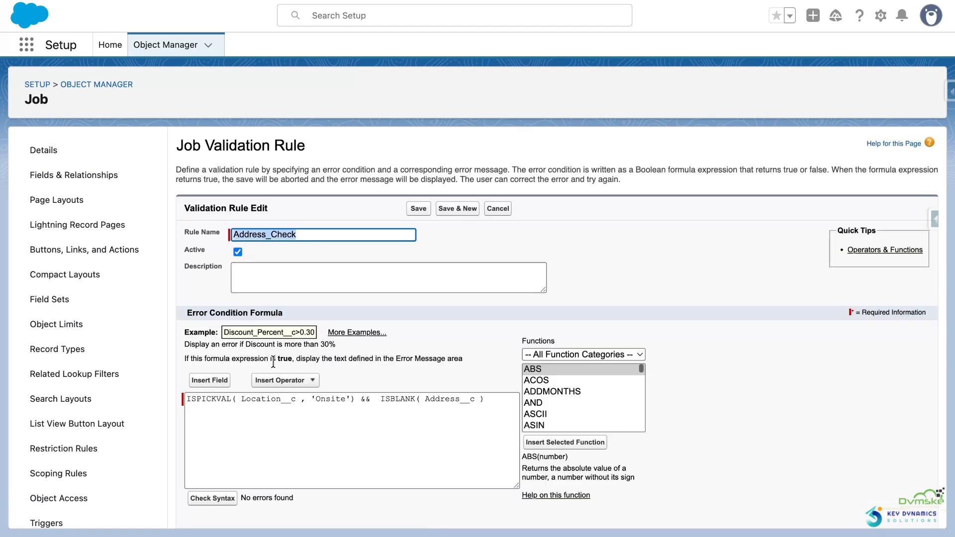
{"action": "scroll", "coordinate": [273, 363], "scroll_direction": "down", "scroll_amount": 4}
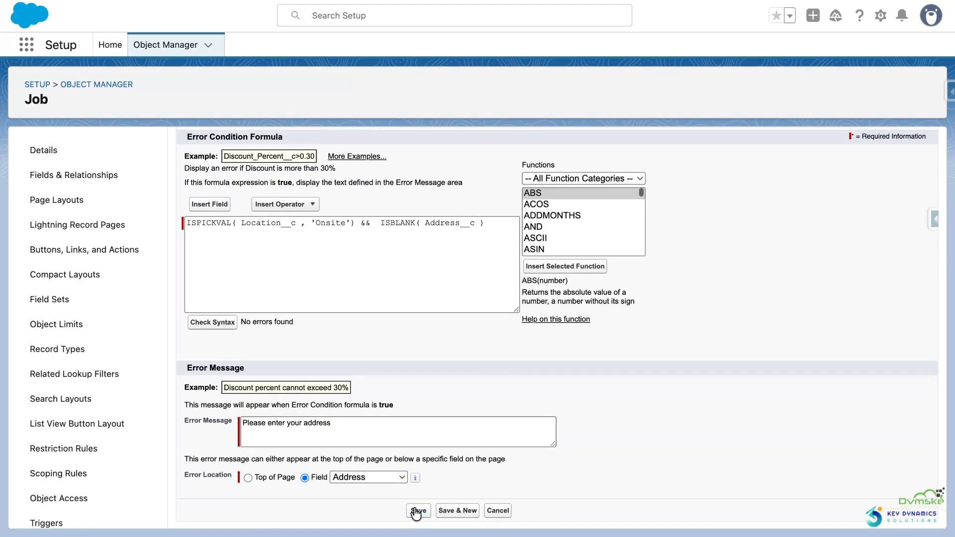
{"action": "left_click", "coordinate": [417, 511]}
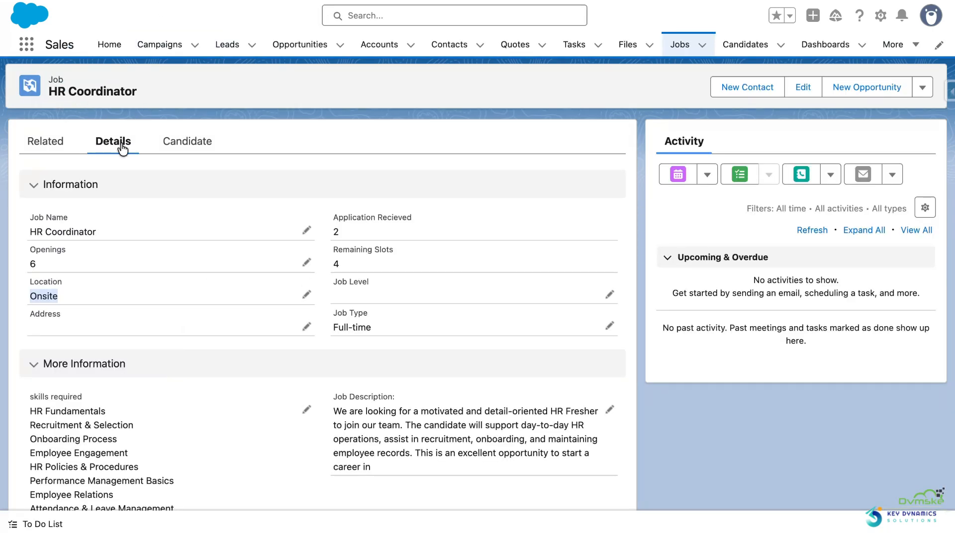
Step: Reload the HR Coordinator job record and try to save it with Location Onsite and a blank Address
{"action": "key", "text": "super+r"}
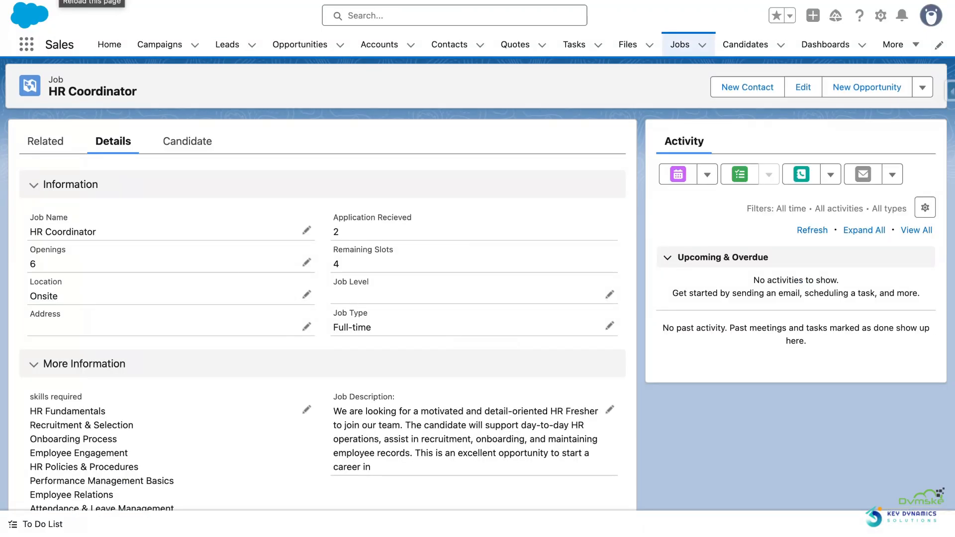
{"action": "key", "text": "super+r"}
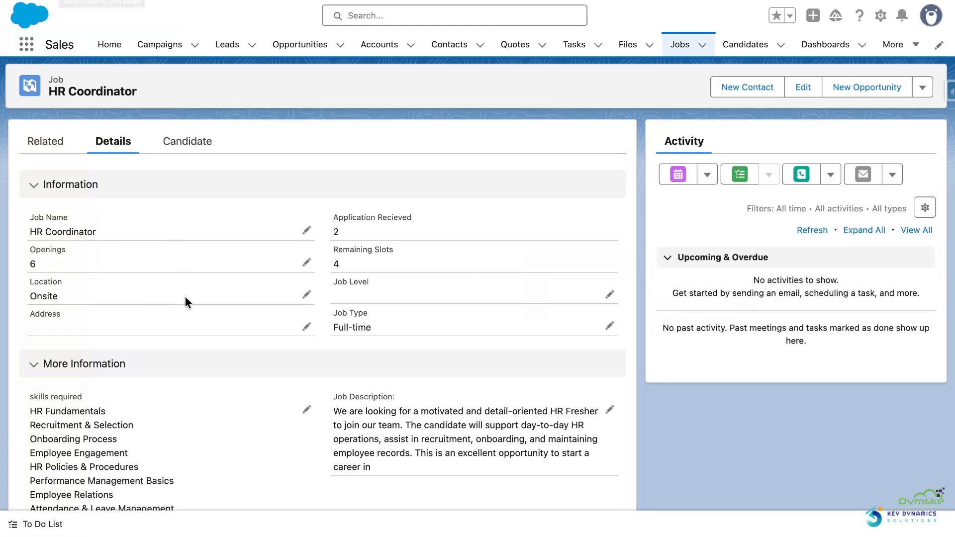
{"action": "left_click", "coordinate": [307, 296]}
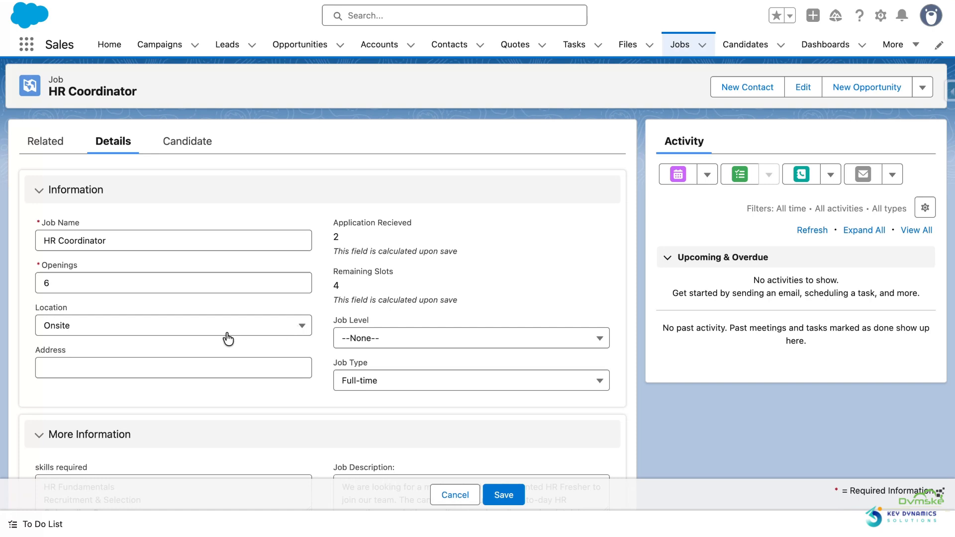
{"action": "left_click", "coordinate": [509, 500]}
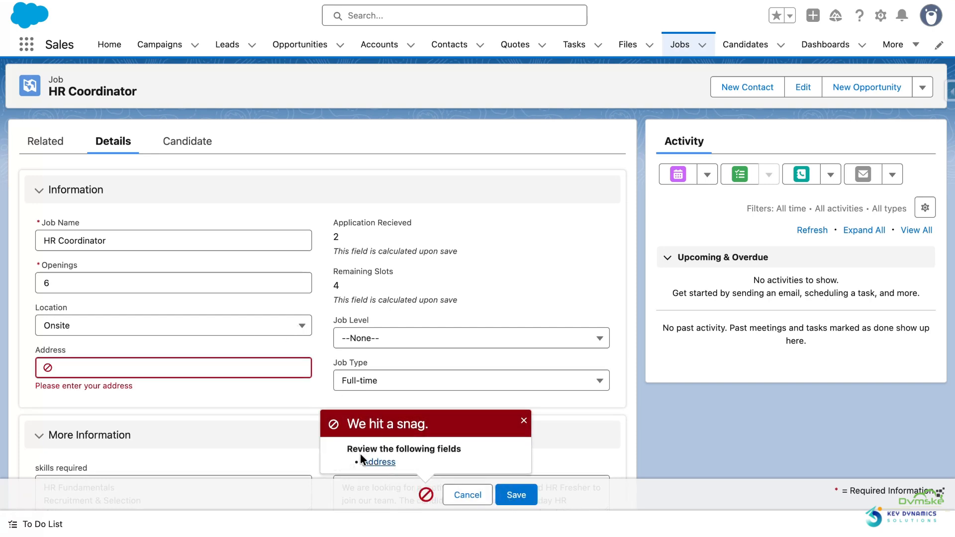
{"action": "left_click_drag", "start_coordinate": [147, 383], "coordinate": [13, 381]}
Step: Set the HR Coordinator job's Location to Remote and save the record with the Address blank
{"action": "left_click", "coordinate": [110, 335]}
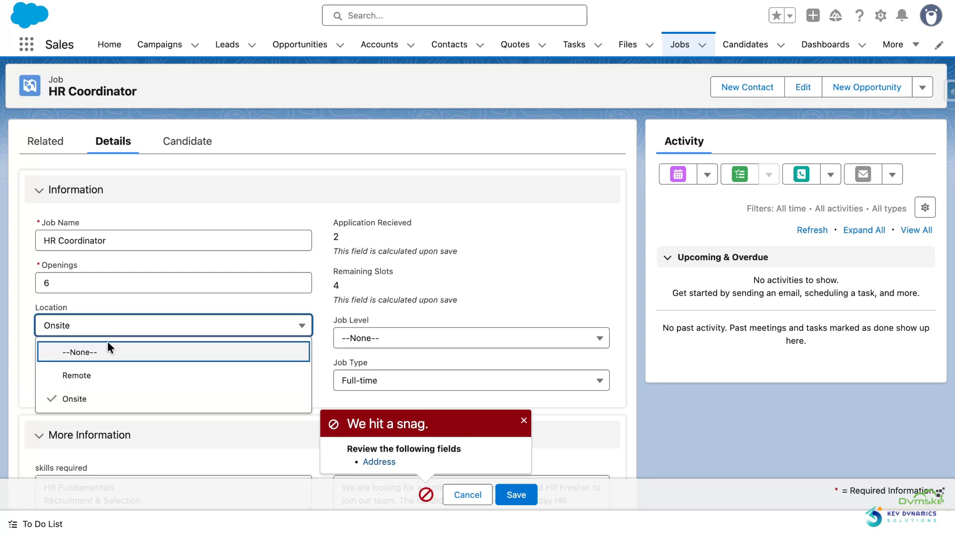
{"action": "left_click", "coordinate": [106, 375]}
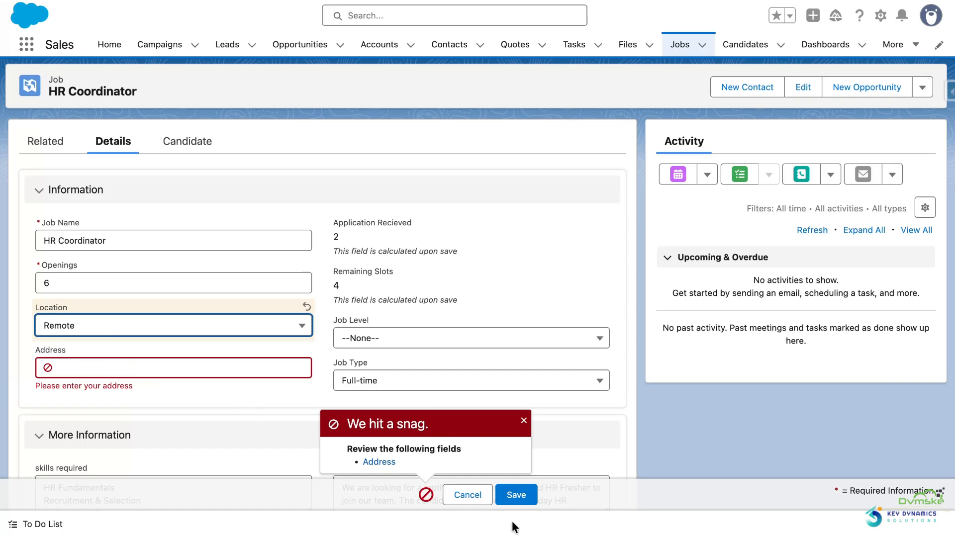
{"action": "left_click", "coordinate": [513, 496]}
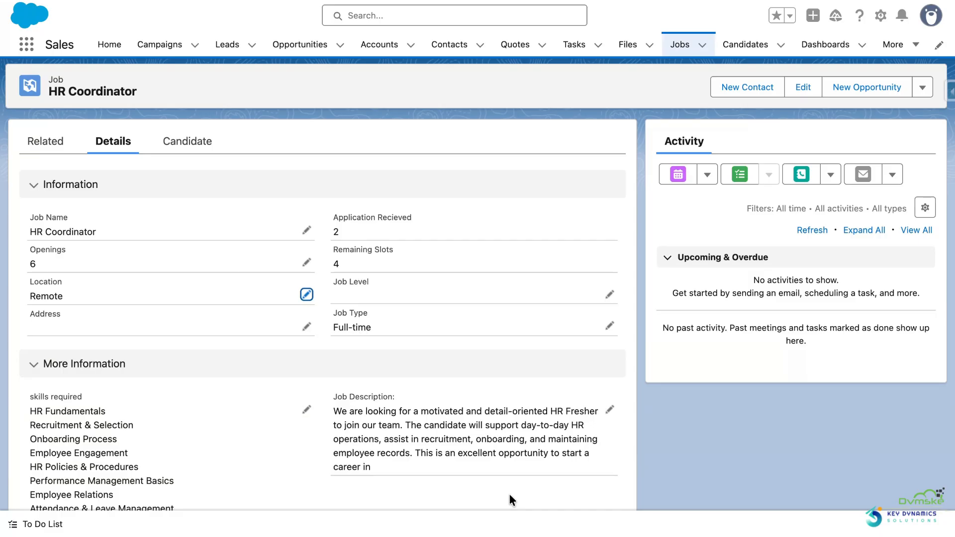
Step: Set the HR Coordinator job's Location to Onsite and its Address to Delhi, and save the record
{"action": "left_click", "coordinate": [309, 295]}
{"action": "left_click", "coordinate": [177, 332]}
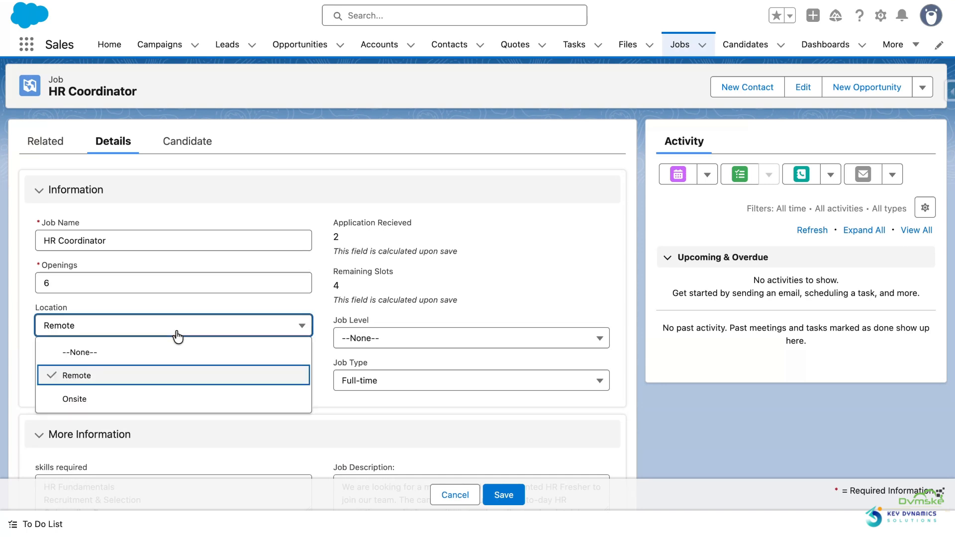
{"action": "left_click", "coordinate": [151, 396]}
{"action": "left_click", "coordinate": [122, 369]}
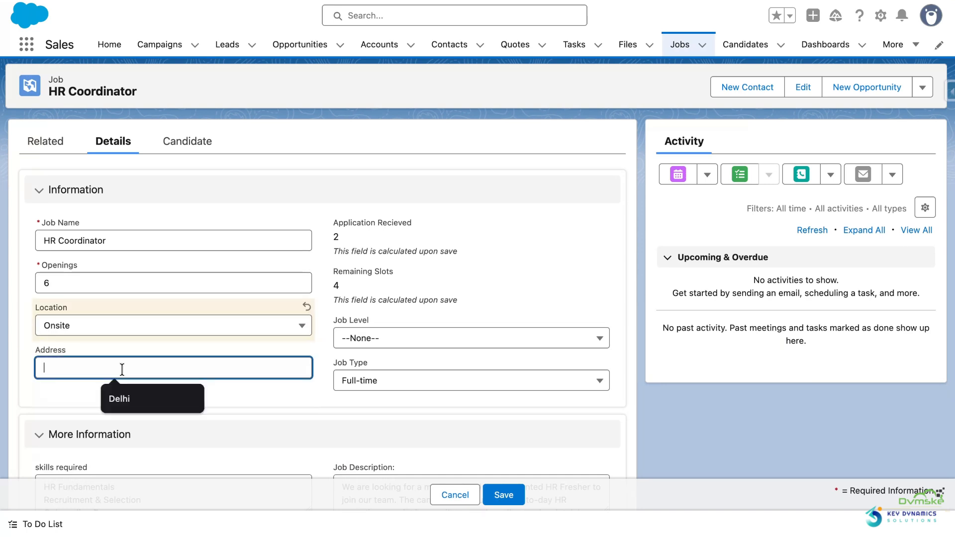
{"action": "left_click", "coordinate": [124, 396]}
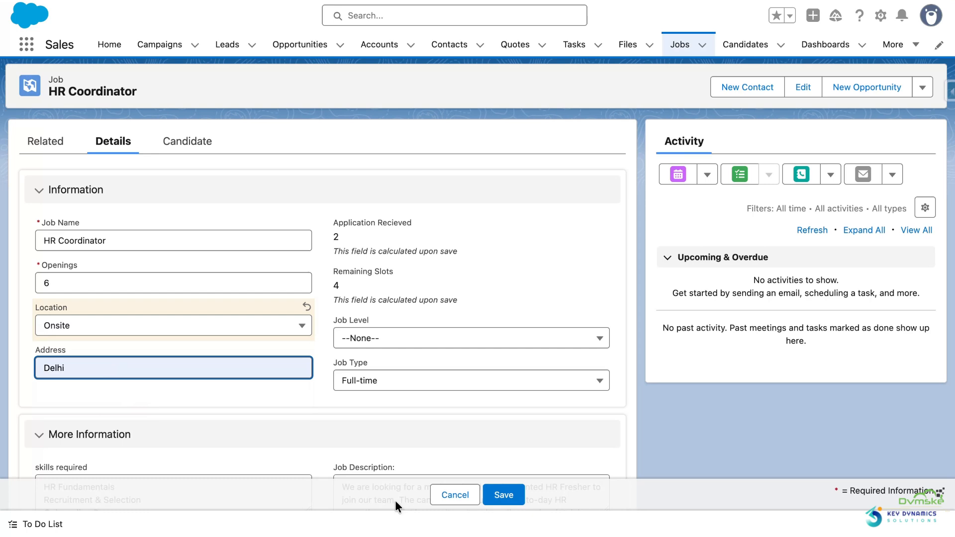
{"action": "left_click", "coordinate": [502, 495]}
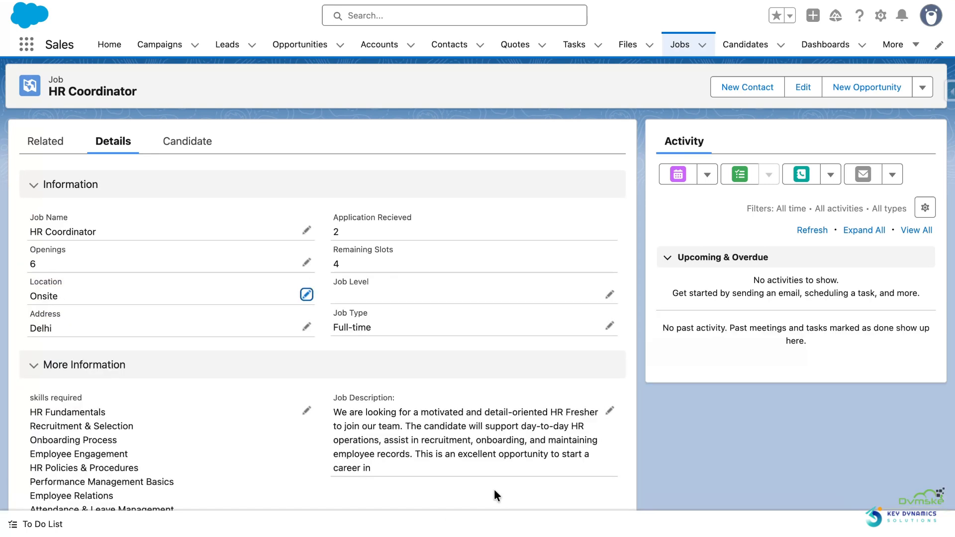